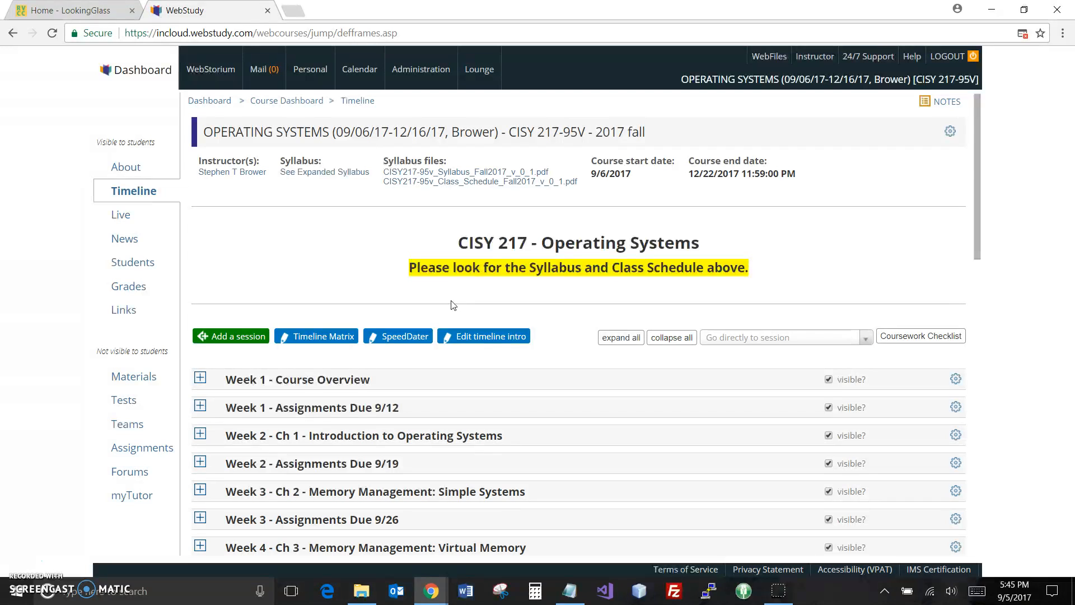
- Open the CISY217-95v class schedule PDF from the course's syllabus files and examine the weekly topics and Tuesday due dates
scroll(430, 296, down, 9)
scroll(392, 328, up, 5)
scroll(393, 331, up, 4)
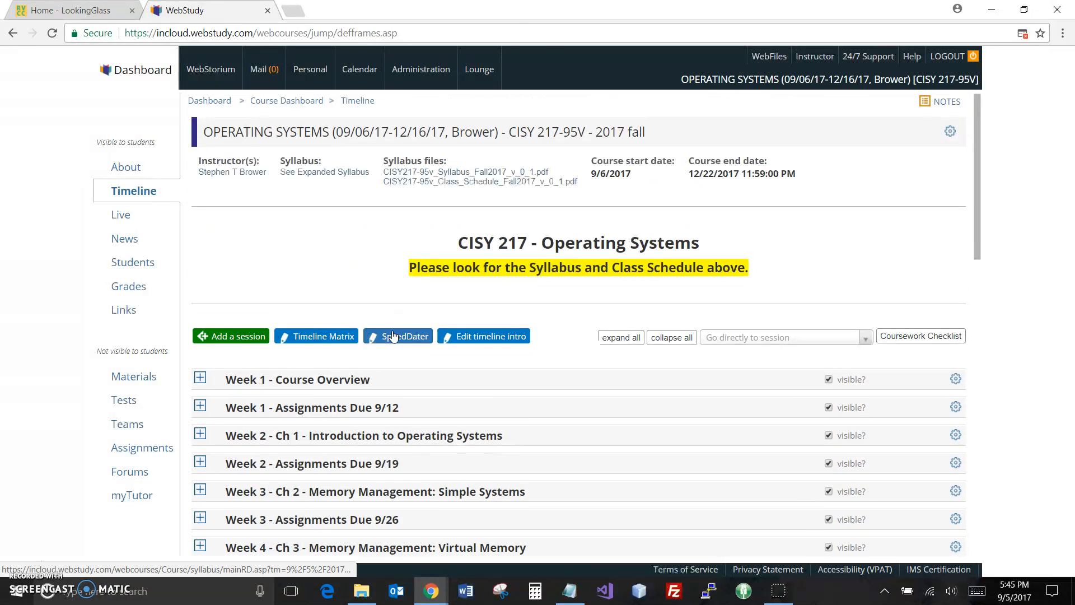
click(484, 182)
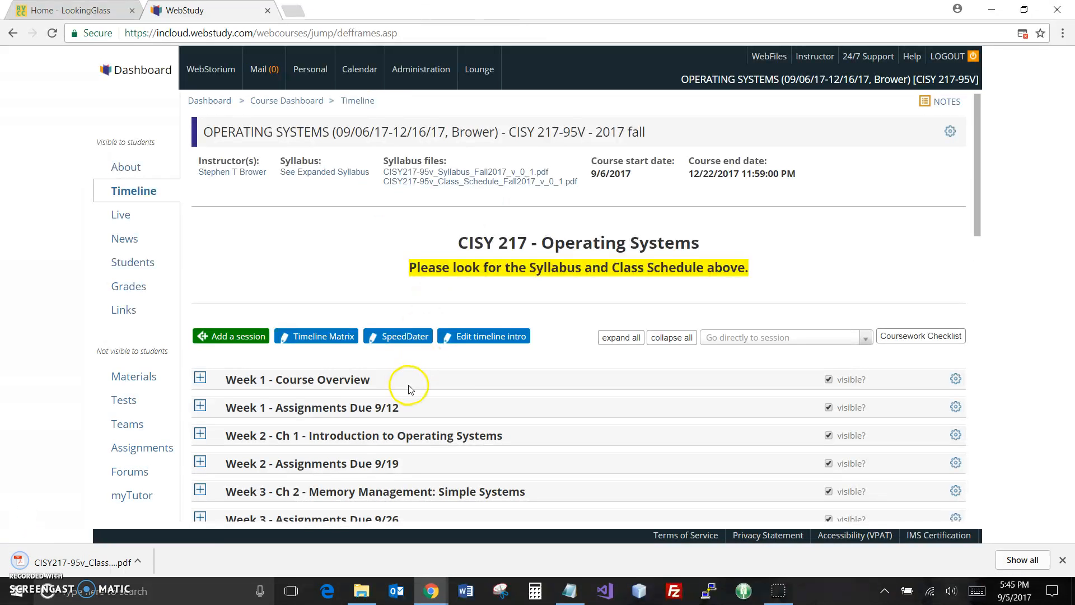
click(95, 564)
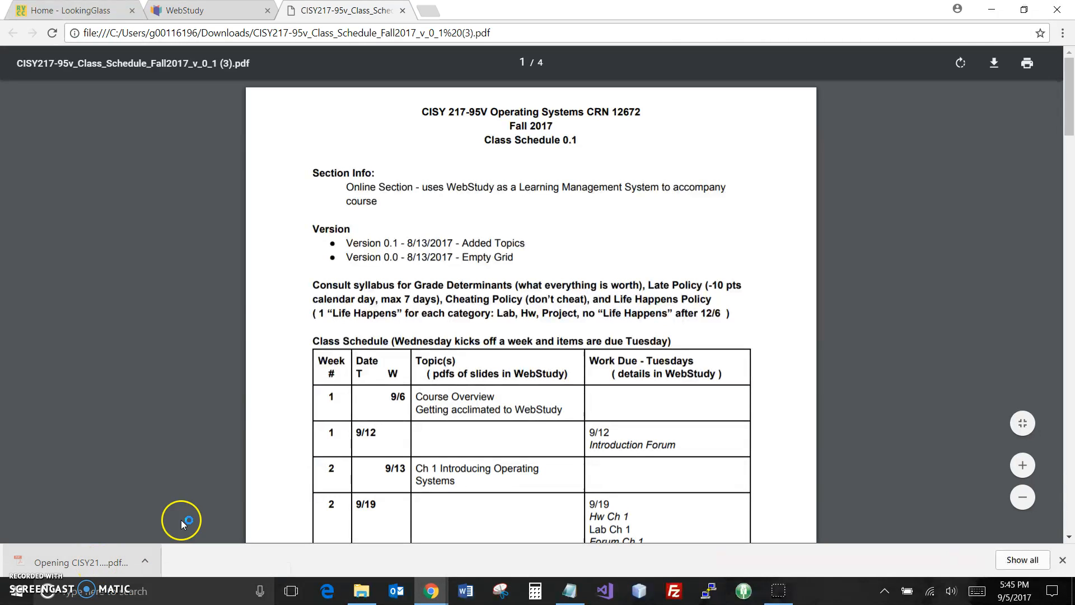
scroll(548, 397, down, 4)
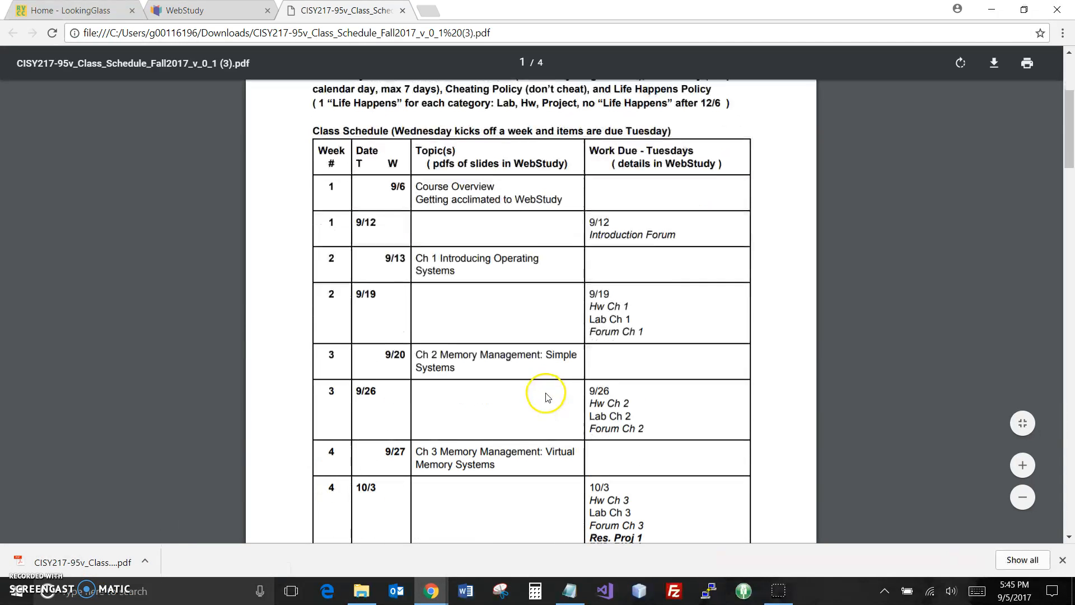
scroll(552, 241, up, 1)
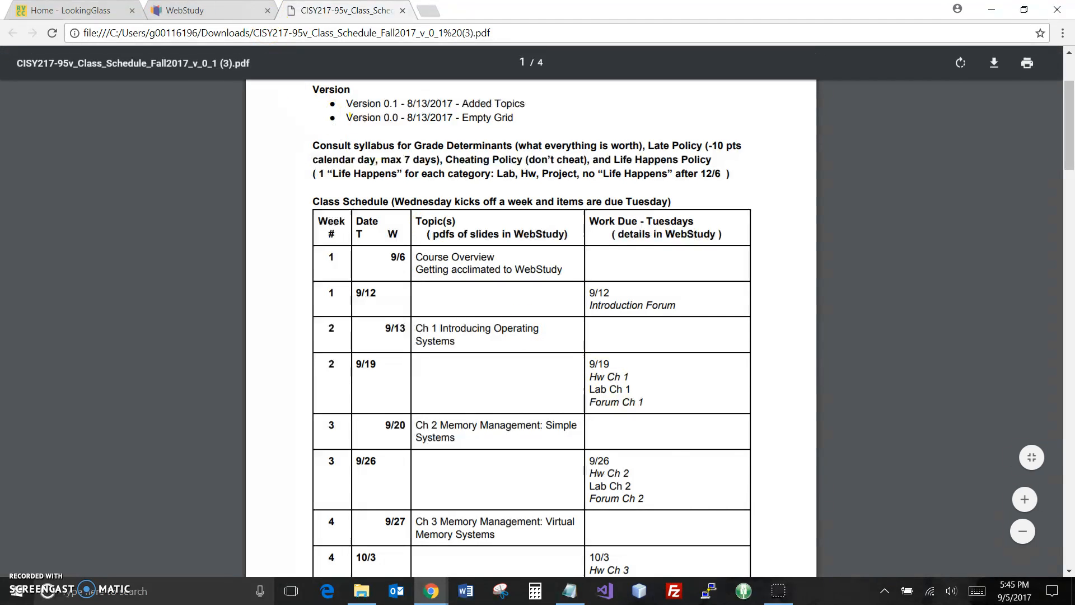
- Compare the weekly sessions on the WebStudy course timeline with the class schedule PDF
click(236, 10)
scroll(479, 311, down, 1)
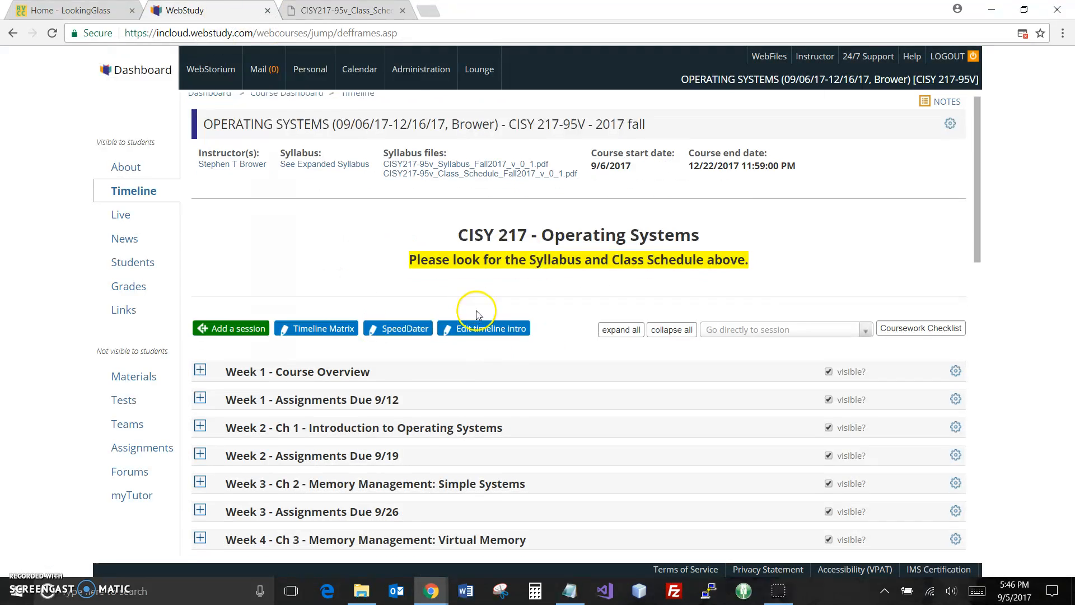
scroll(302, 327, down, 1)
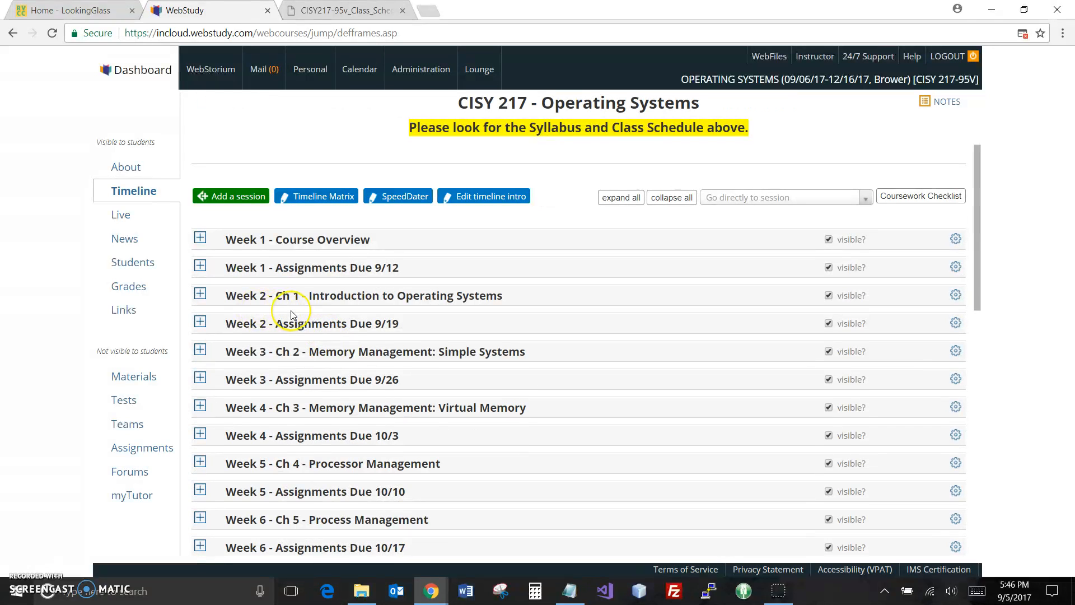
click(338, 10)
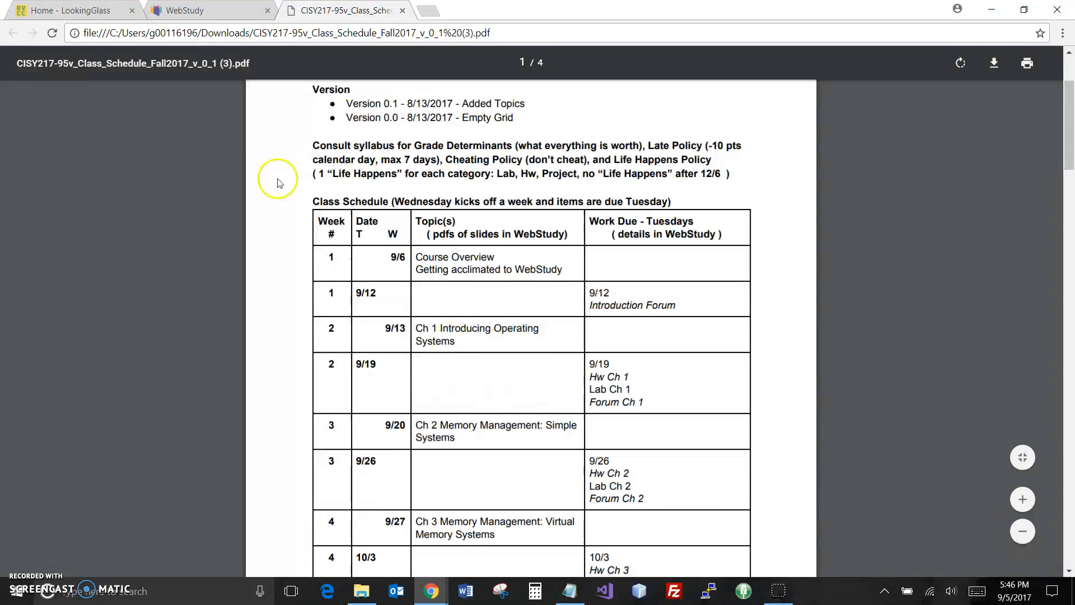
click(207, 13)
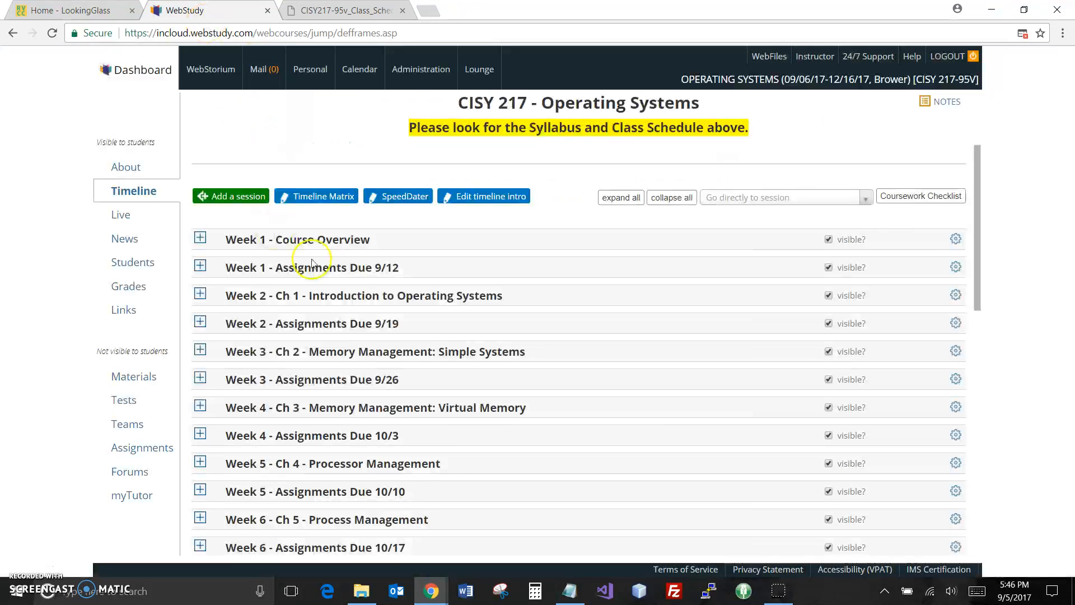
- Review the Week 2 - Ch 1 session's description and coursework, collapse it, and expand Week 2 - Assignments Due 9/19
click(202, 292)
scroll(369, 293, down, 3)
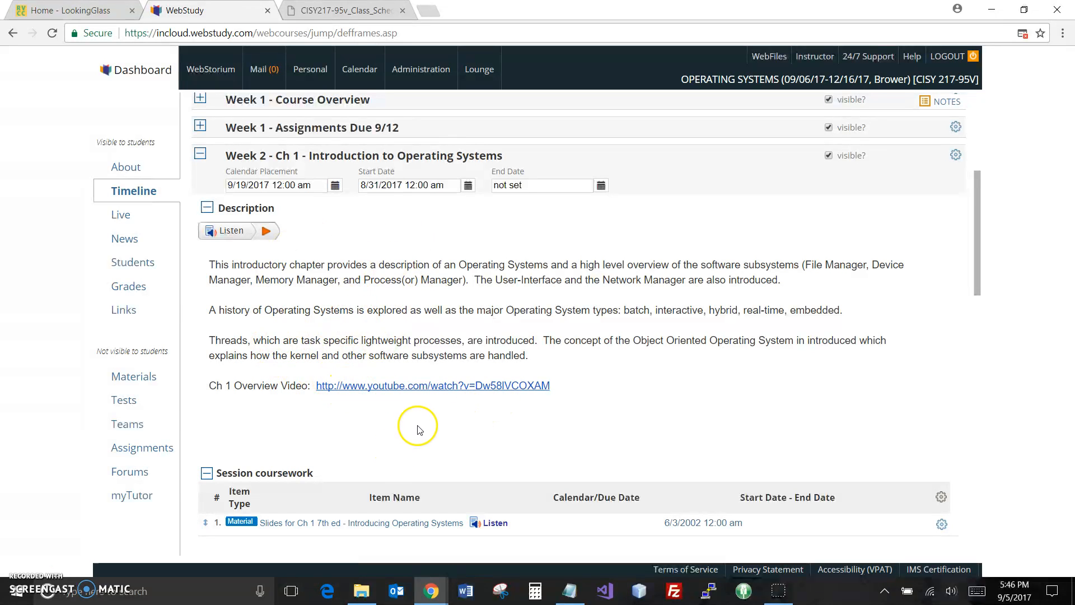
scroll(398, 480, down, 1)
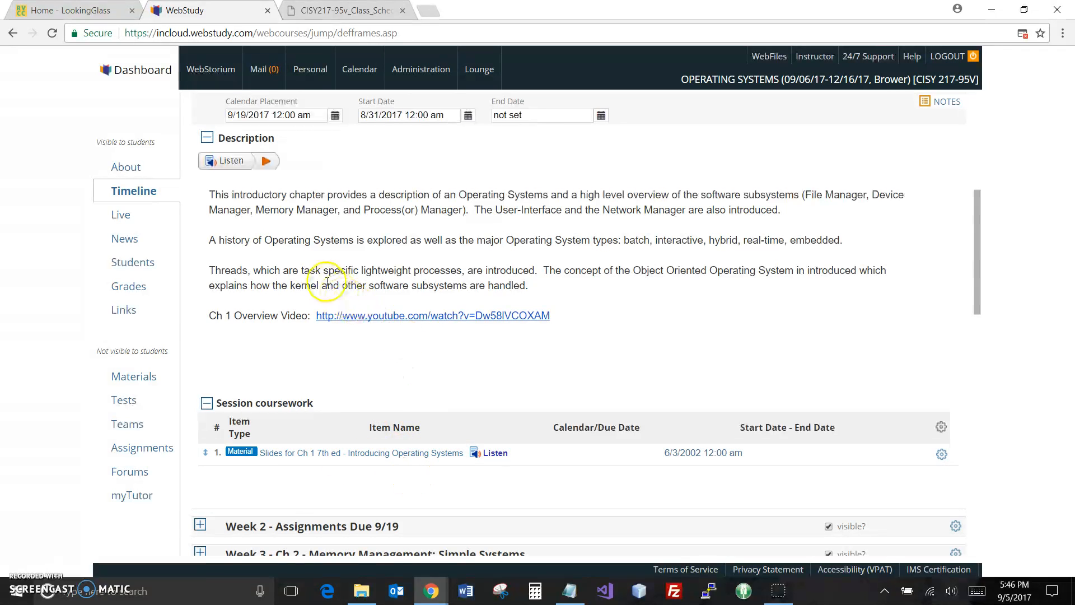
scroll(312, 281, up, 1)
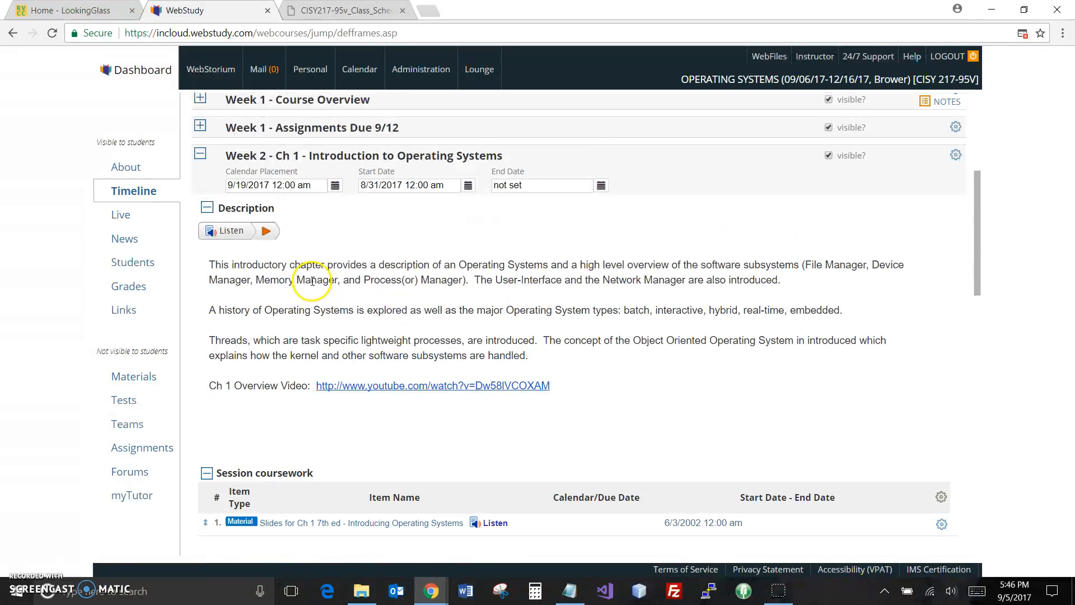
click(201, 154)
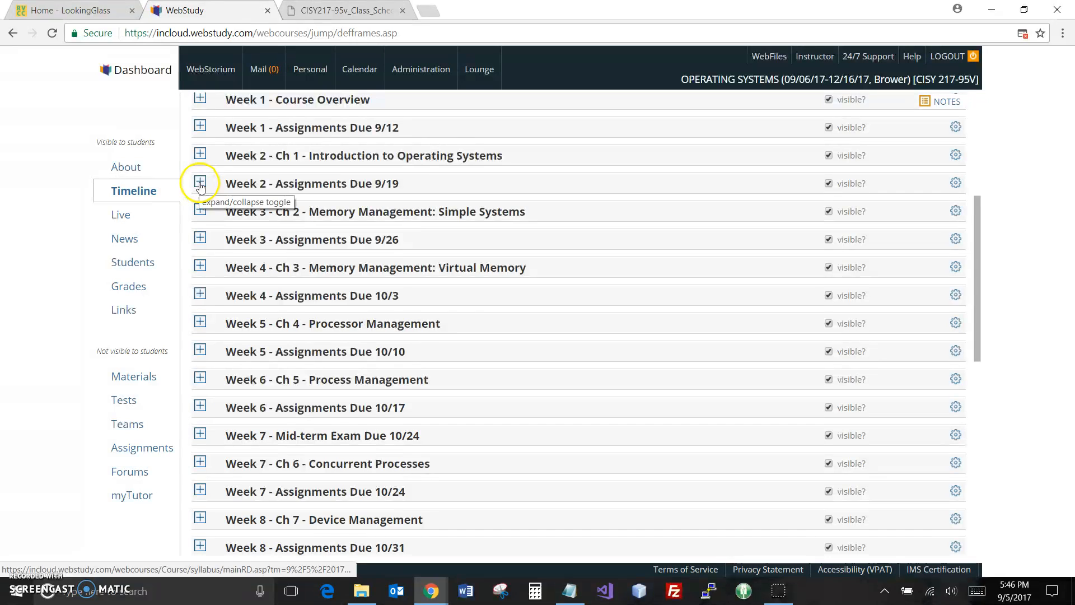
click(200, 182)
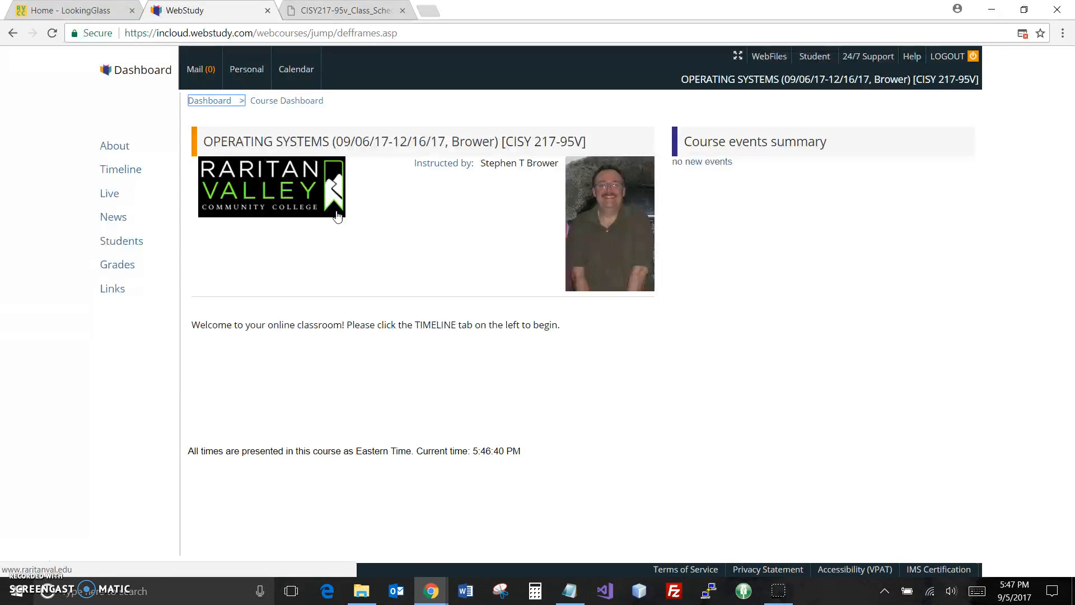
- Open the Hw Ch 01 Intro to Operating Systems assignment from the student timeline and read its instructions
click(119, 149)
click(122, 175)
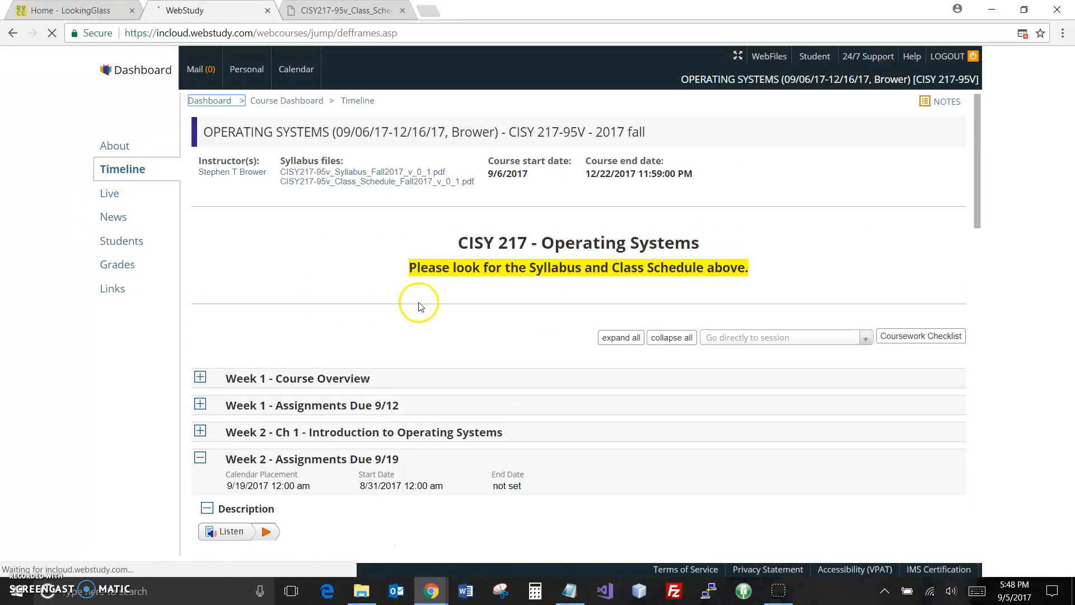
scroll(421, 306, down, 5)
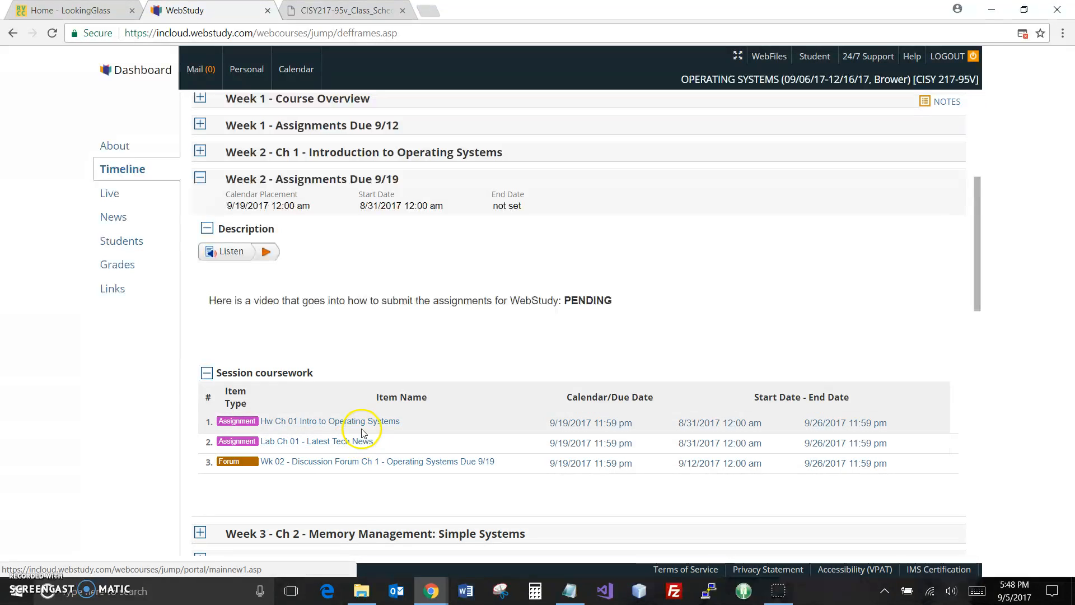
click(363, 423)
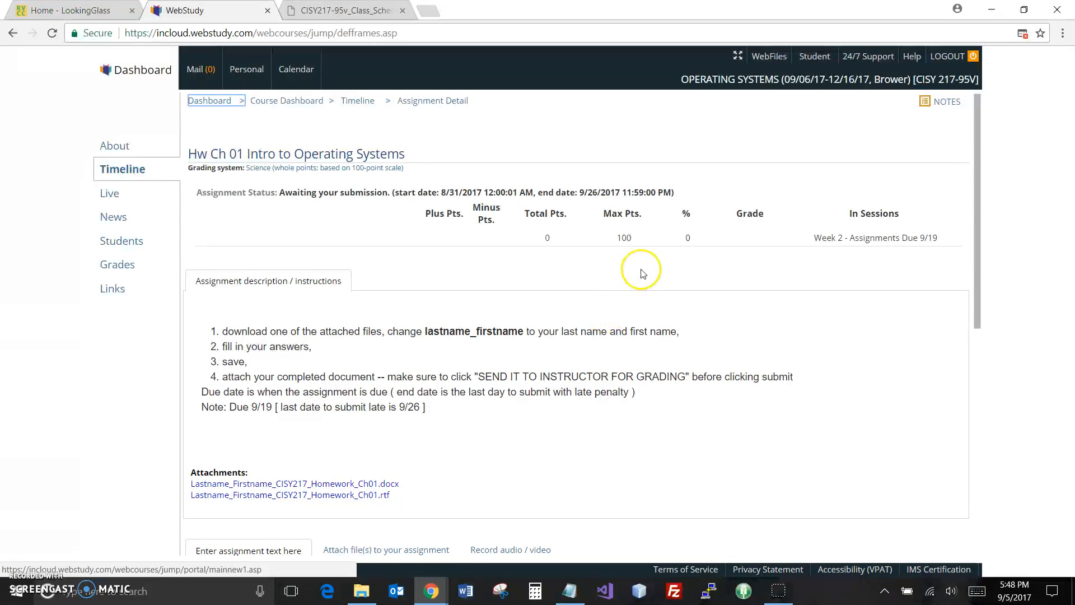
scroll(630, 270, down, 2)
scroll(627, 268, up, 1)
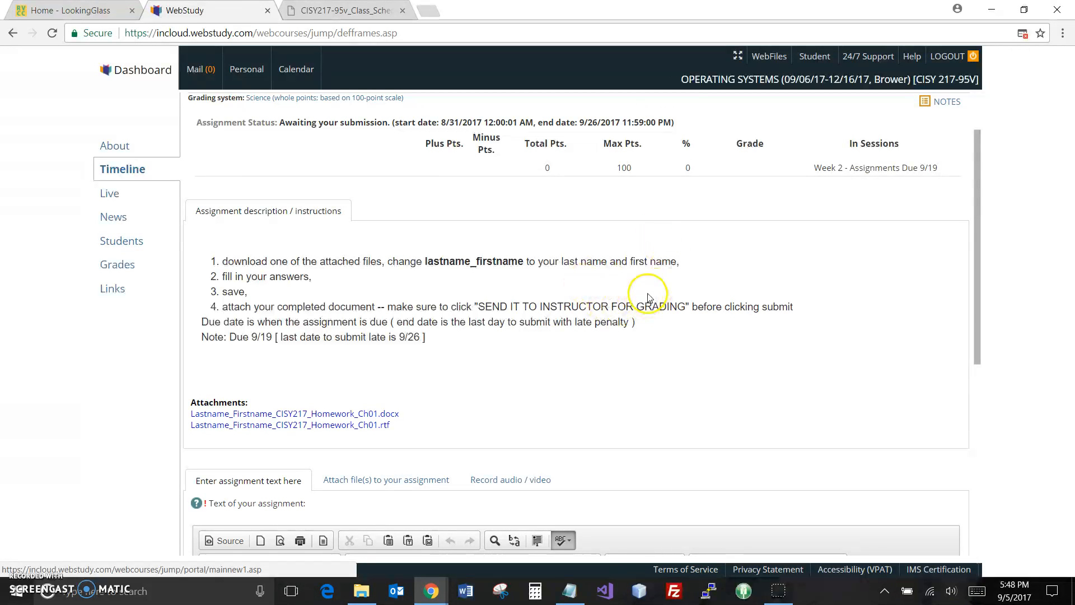
scroll(632, 292, up, 2)
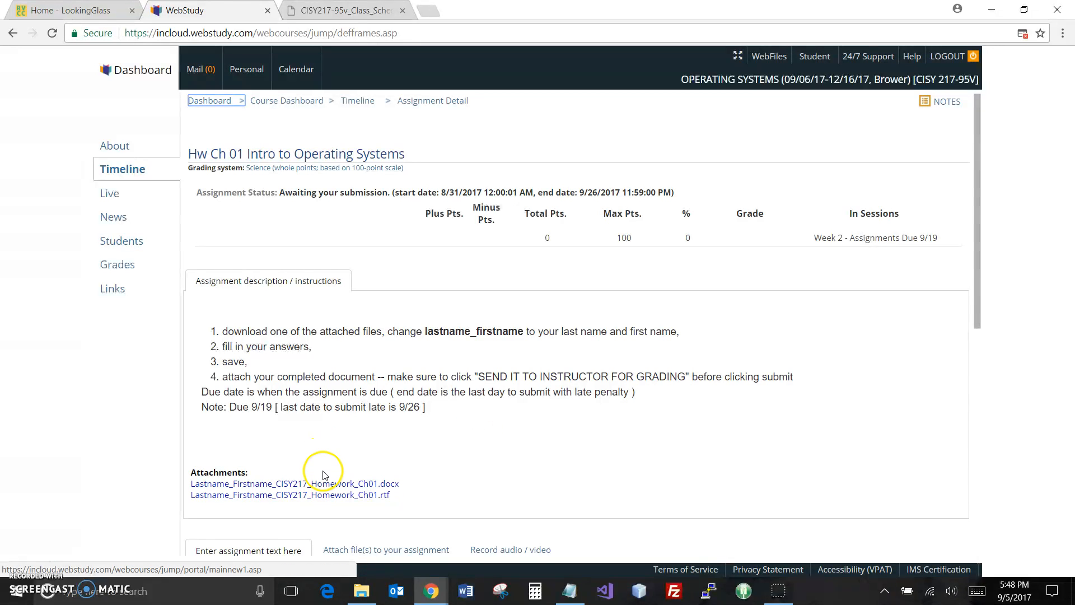
- Save the Homework_Ch01 .docx attachment to the Practice folder, replacing Lastname_Firstname in the file name with the student's last and first name
scroll(392, 436, down, 1)
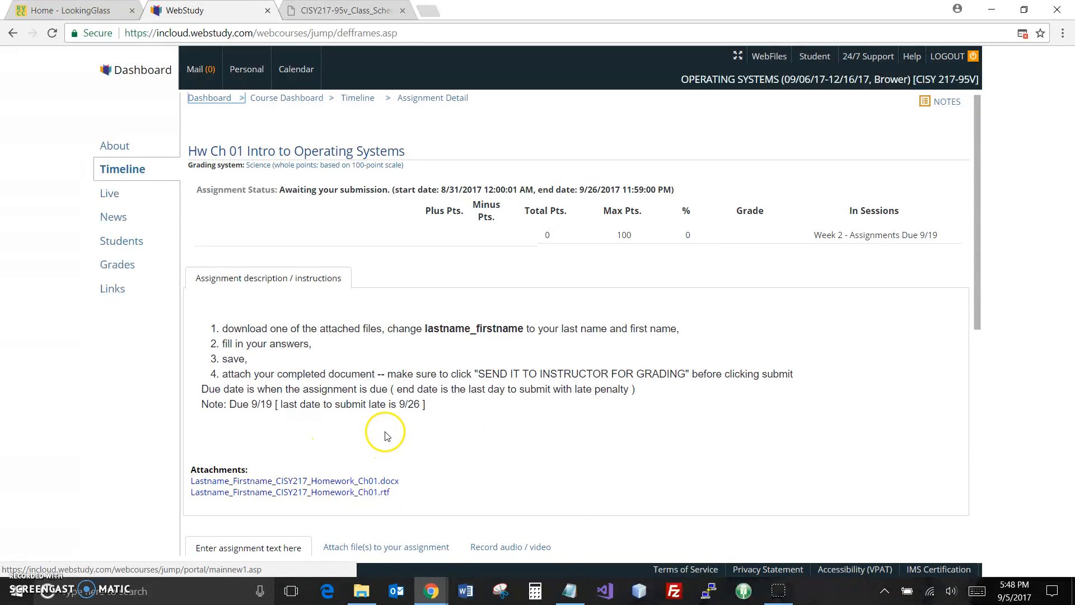
right_click(315, 417)
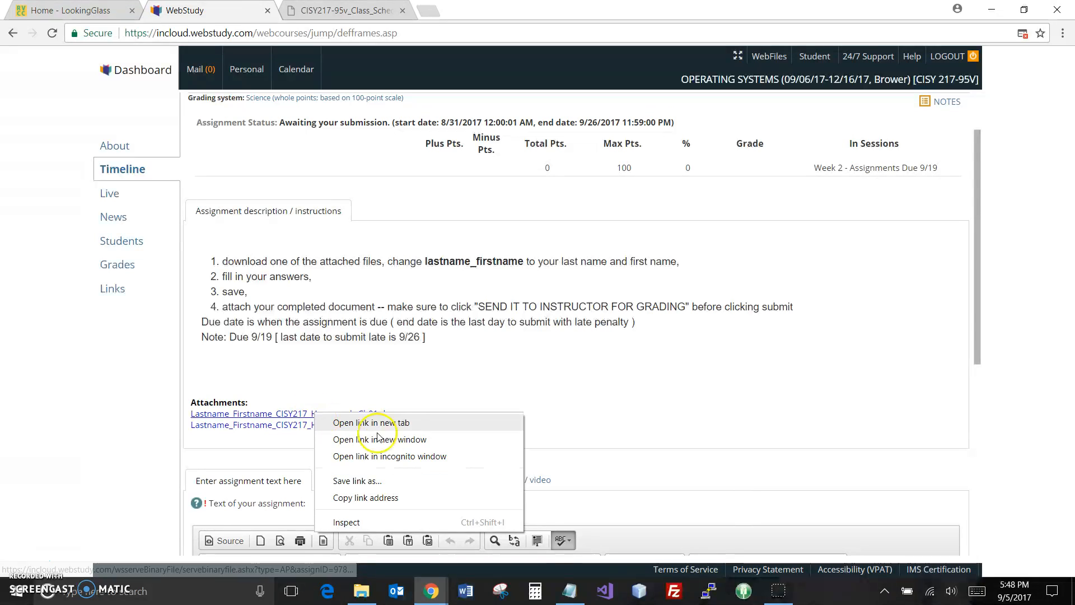
click(383, 477)
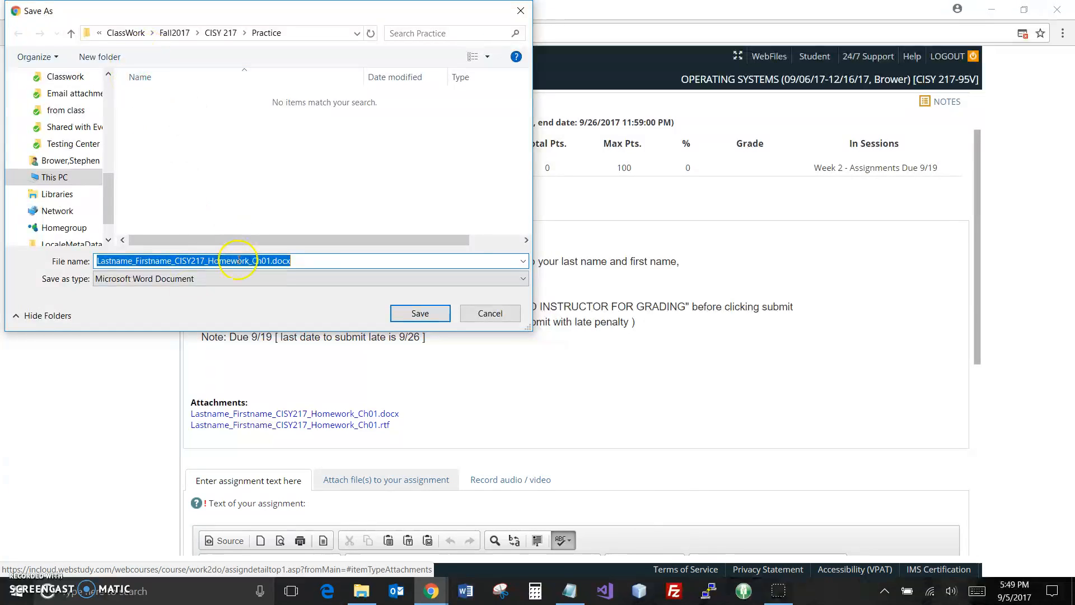
click(134, 261)
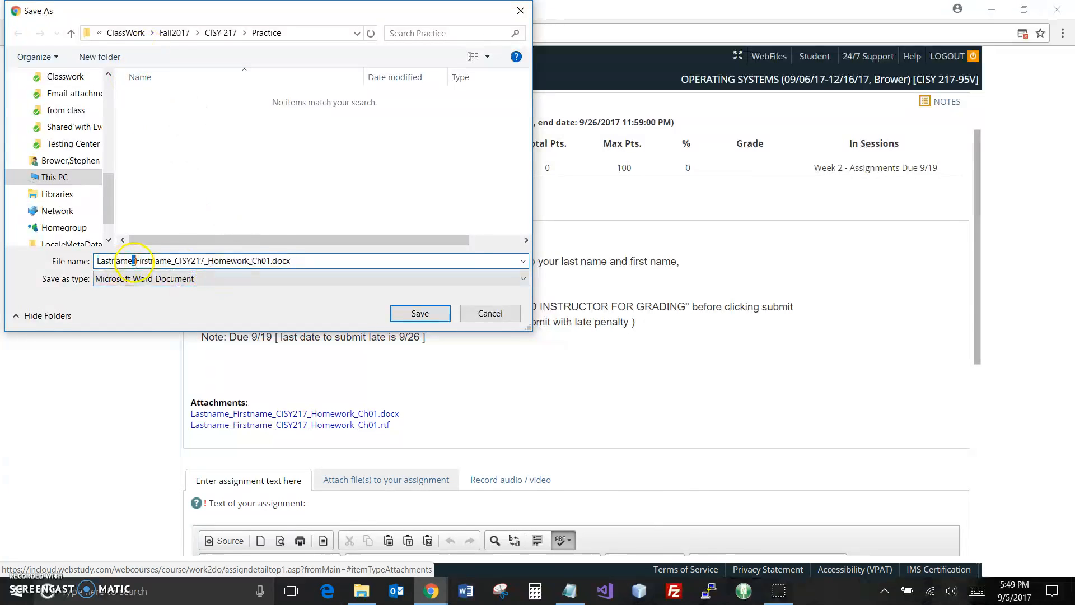
key(shift+Home)
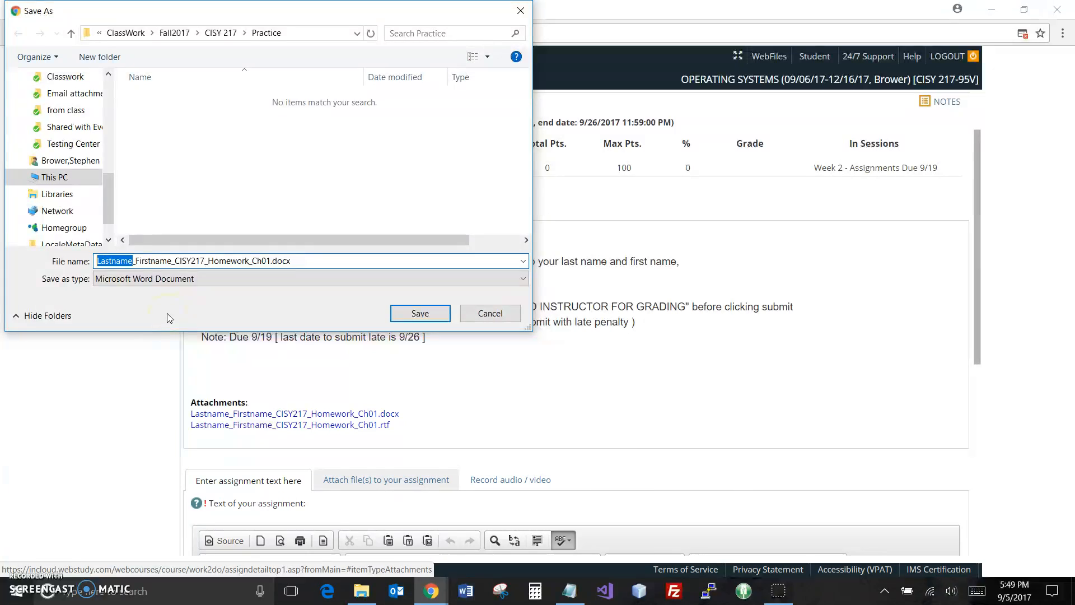
text(Simosi)
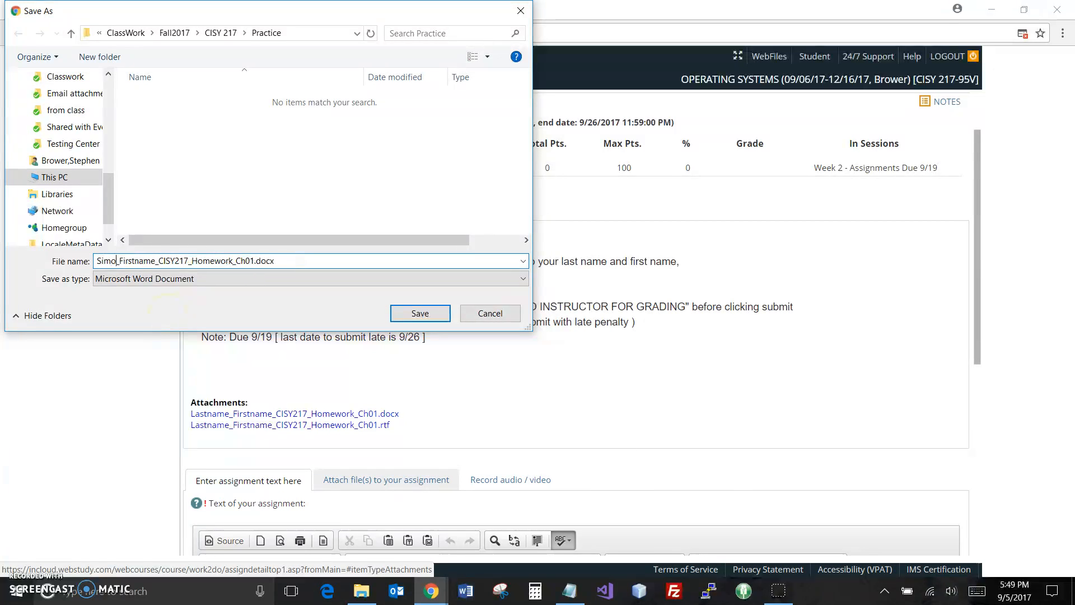
key(BackSpace)
key(BackSpace)
key(BackSpace)
text(pson_)
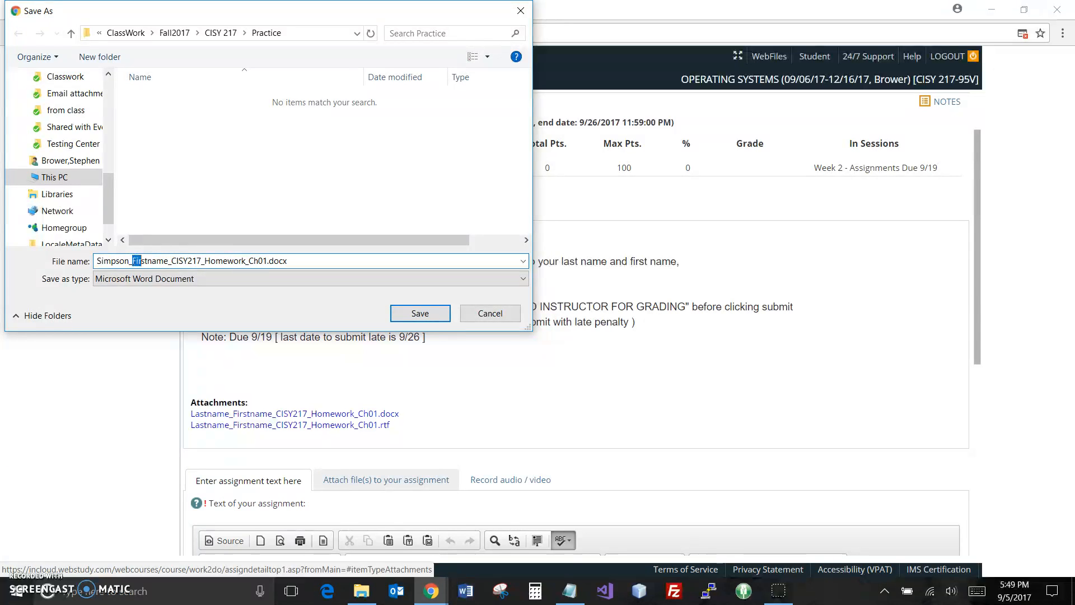
text(Homer)
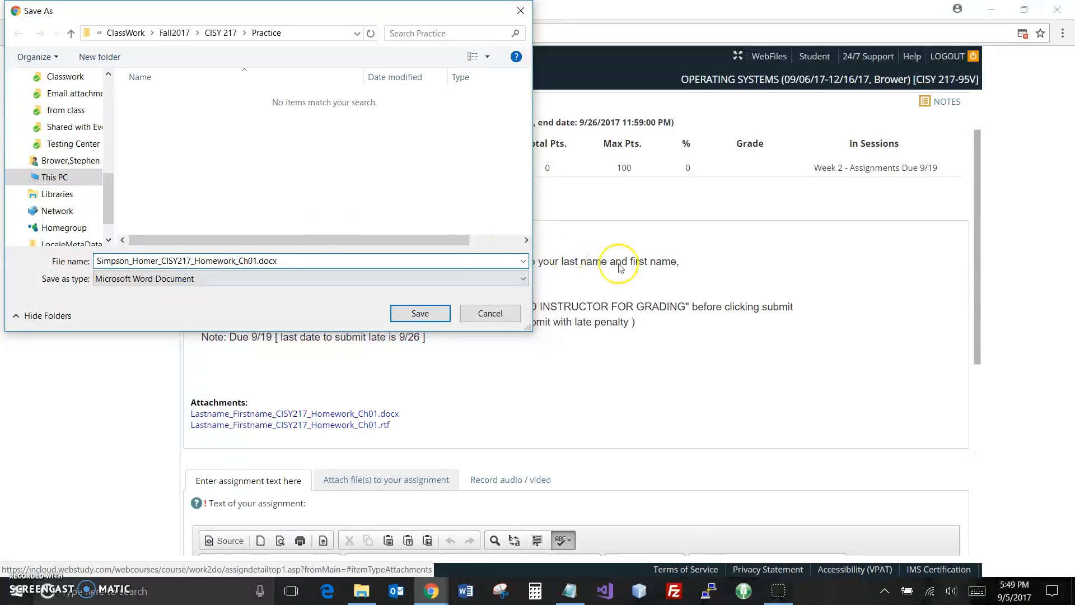
click(419, 313)
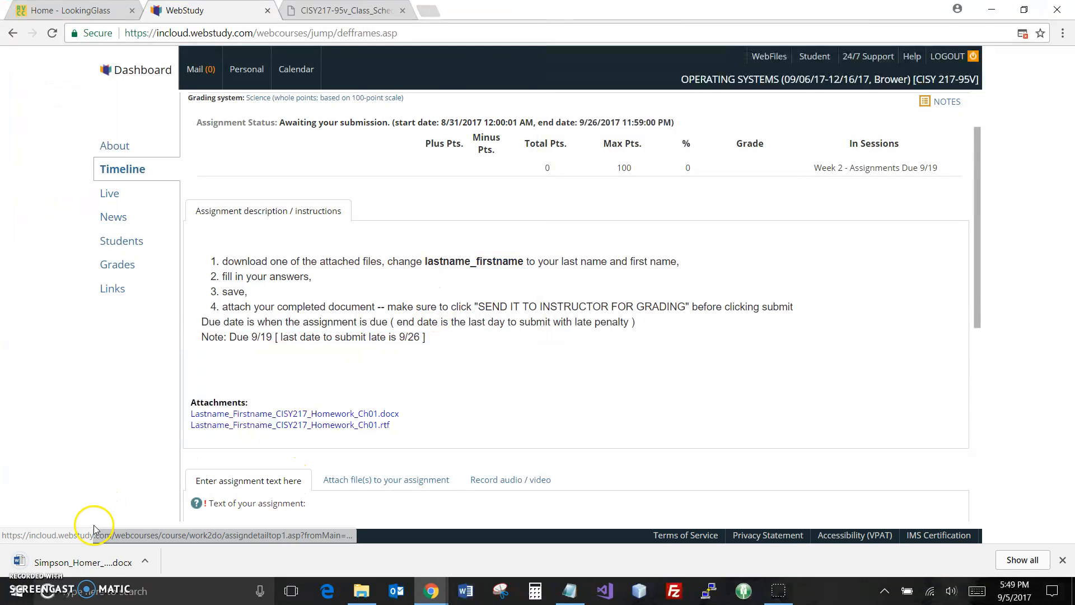
- Open the downloaded homework document in Word with editing enabled and look through its questions
click(86, 563)
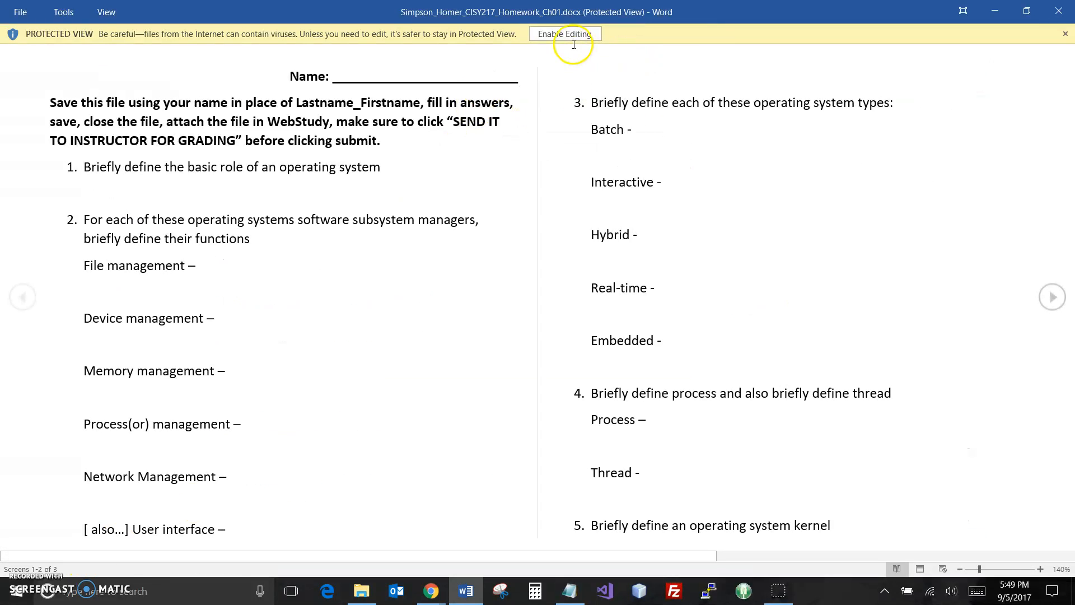
click(571, 36)
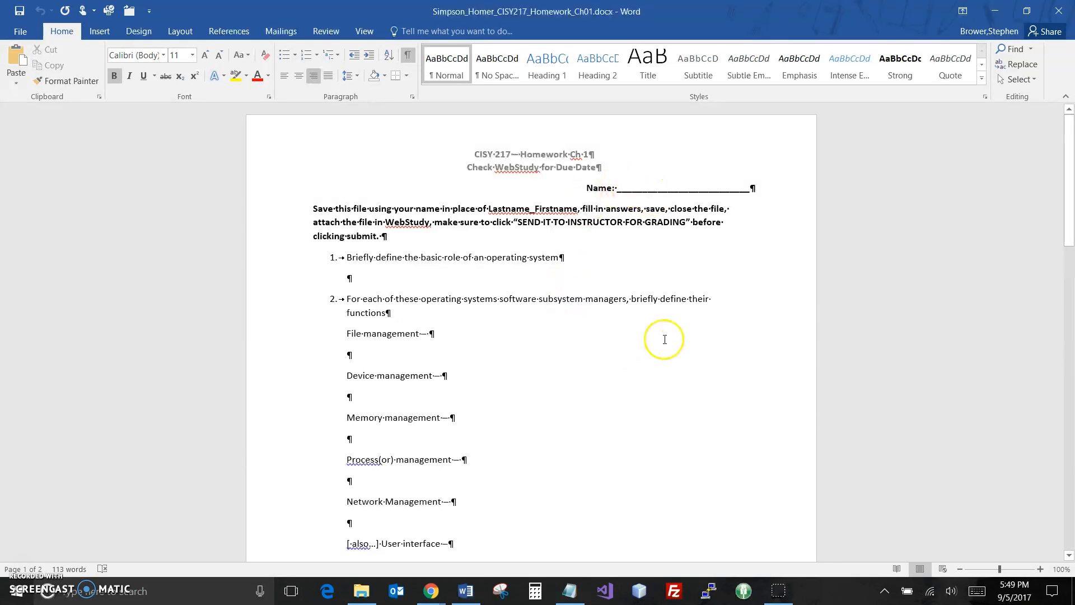
scroll(627, 369, down, 9)
scroll(629, 360, up, 4)
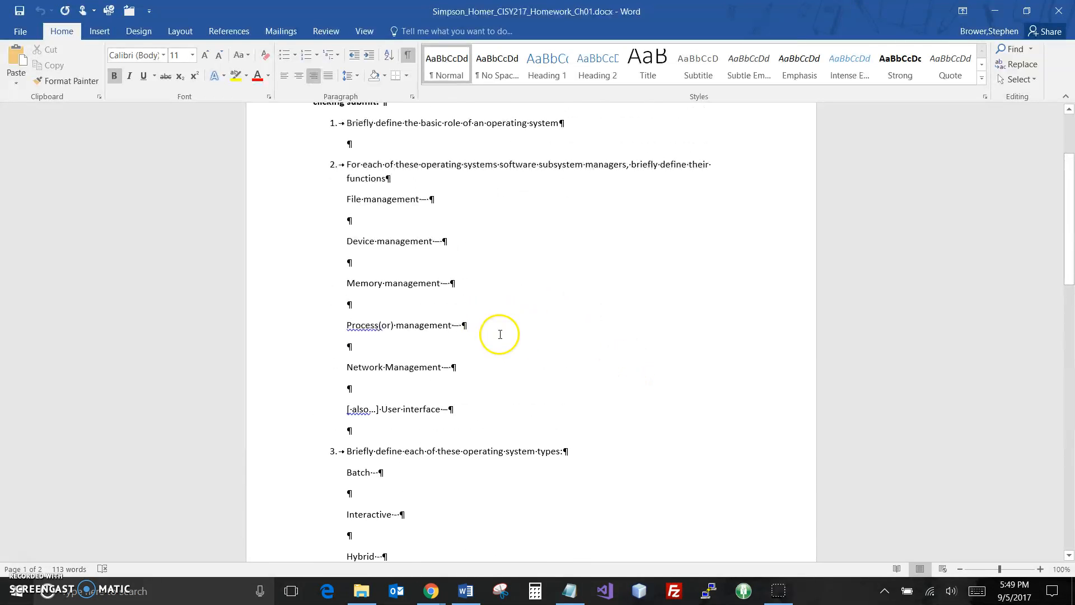
scroll(475, 314, up, 1)
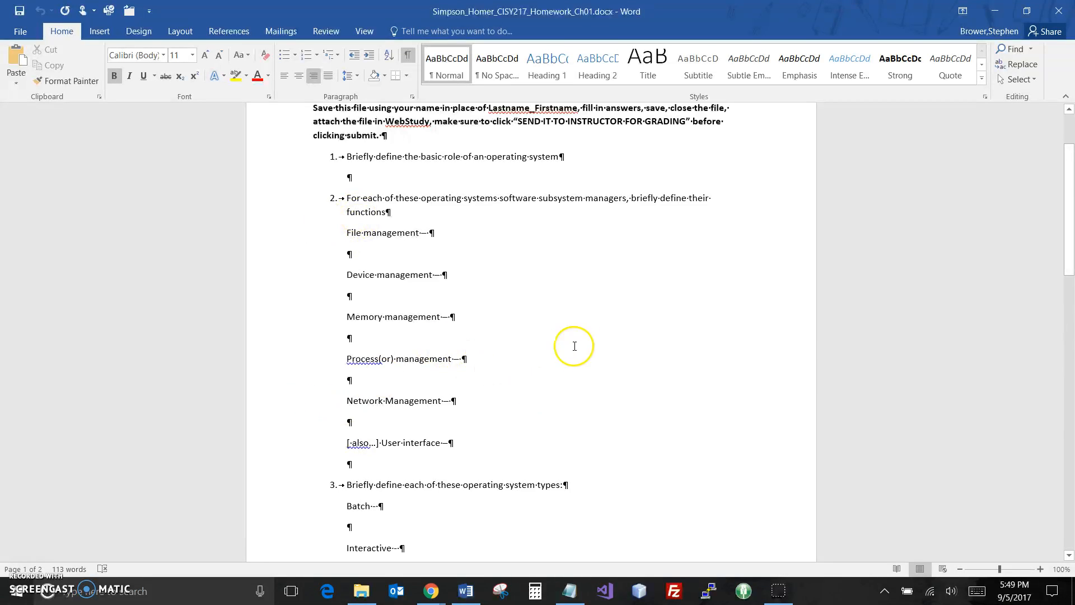
scroll(542, 361, down, 5)
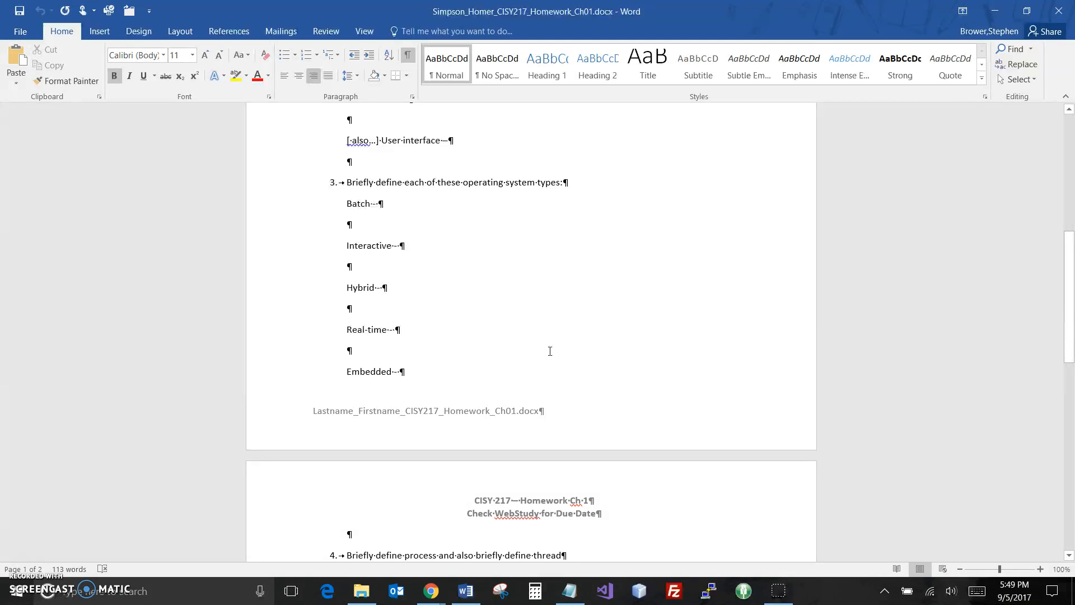
click(544, 382)
scroll(542, 380, down, 3)
scroll(541, 384, up, 9)
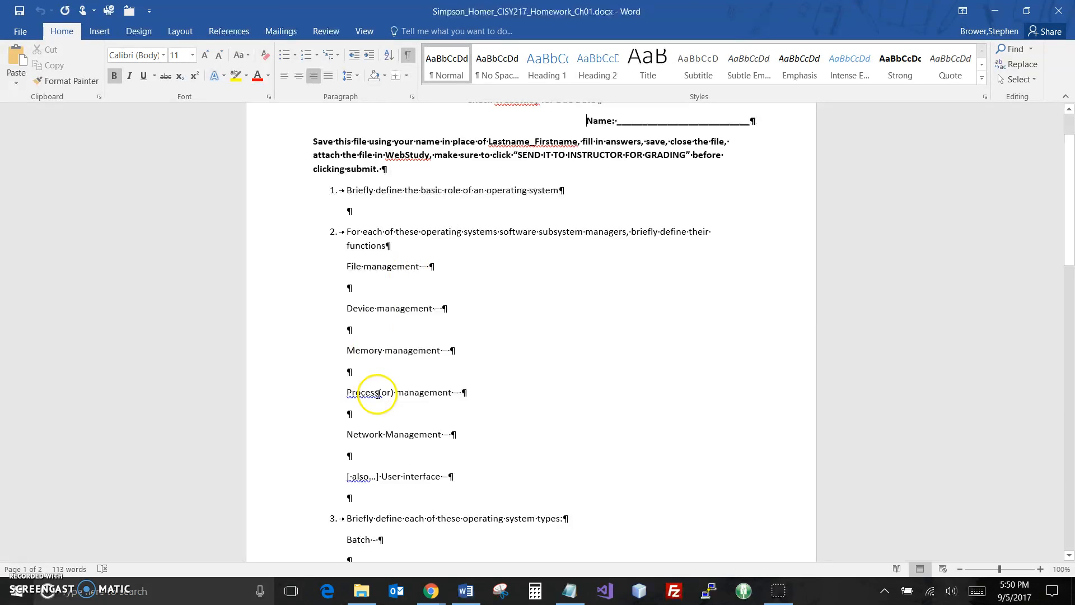
click(431, 592)
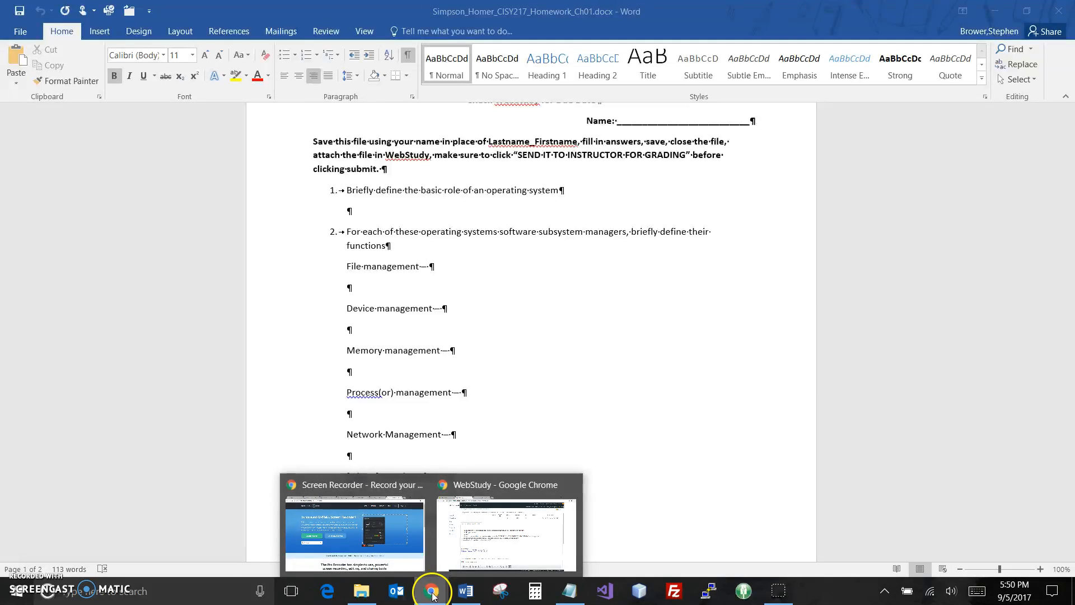
click(504, 529)
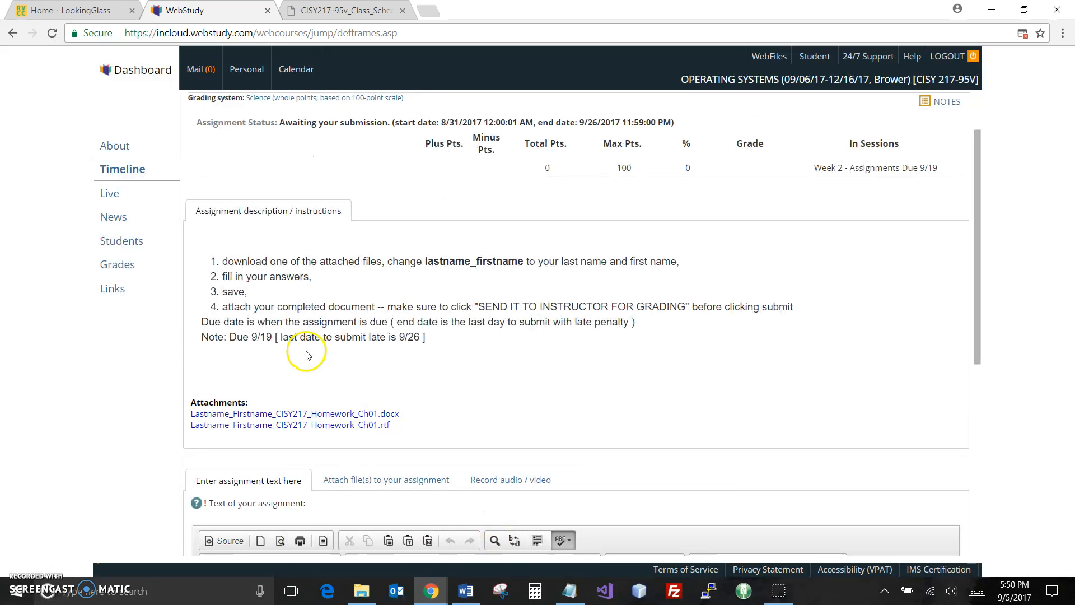
right_click(368, 430)
click(431, 495)
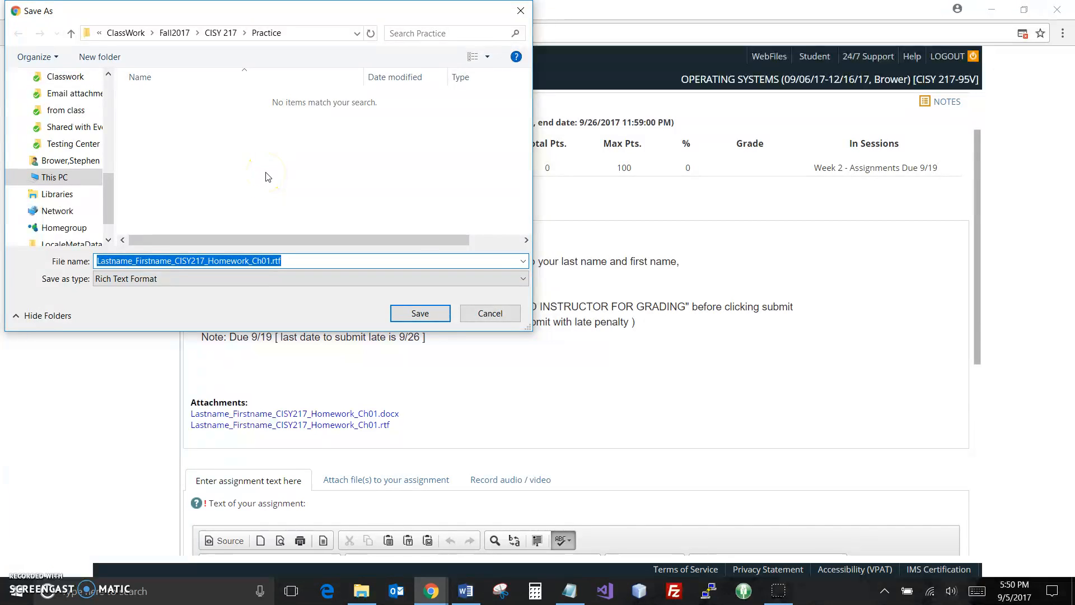
click(490, 313)
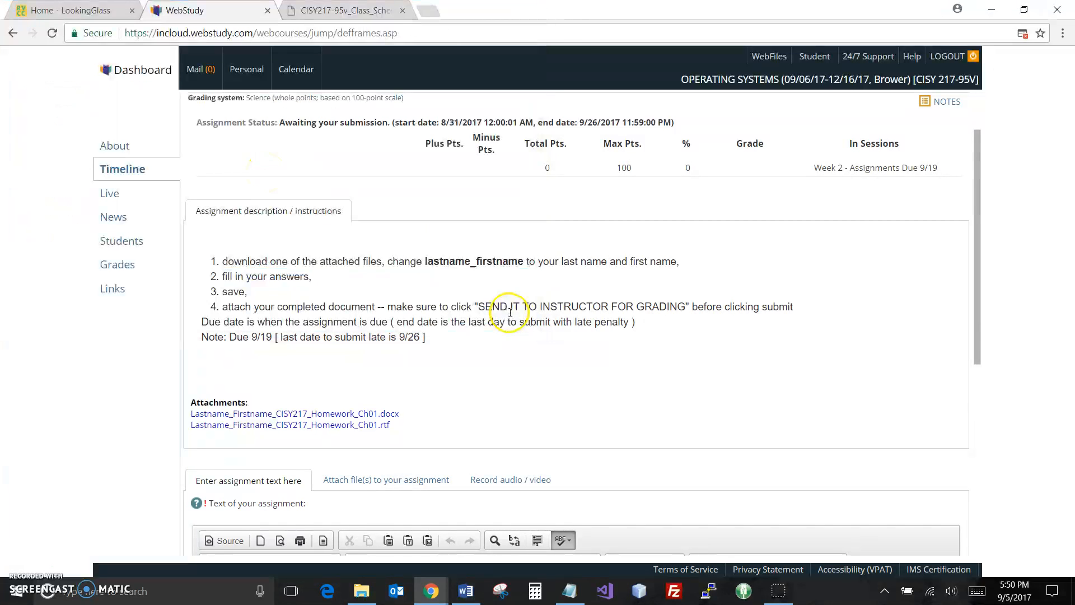
click(468, 591)
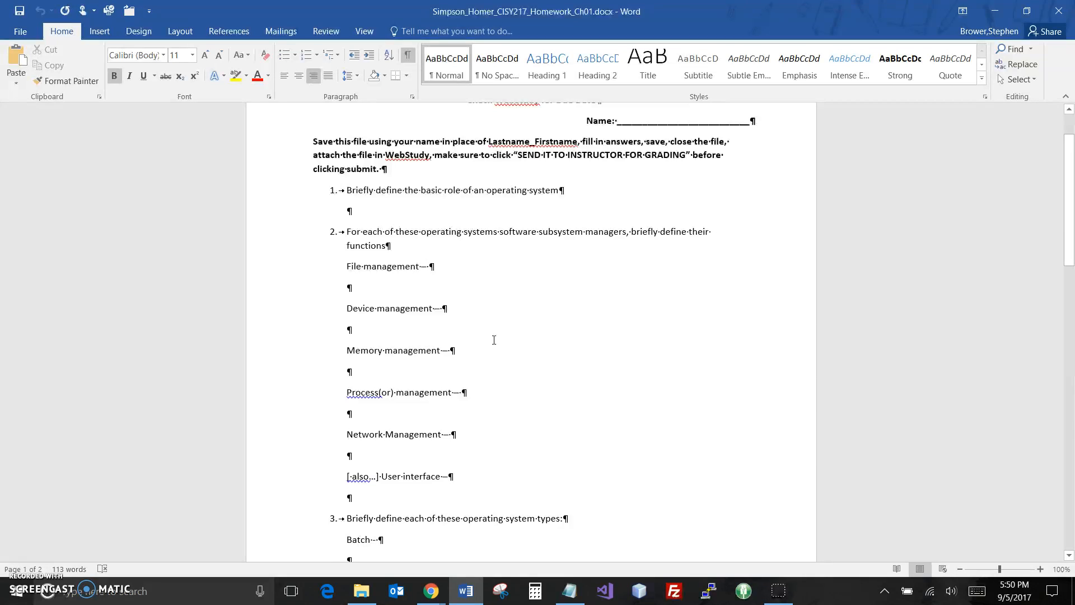
- Replace the middle of the Name blank in the homework heading with the student's full name
scroll(497, 324, up, 2)
drag(648, 187, 708, 192)
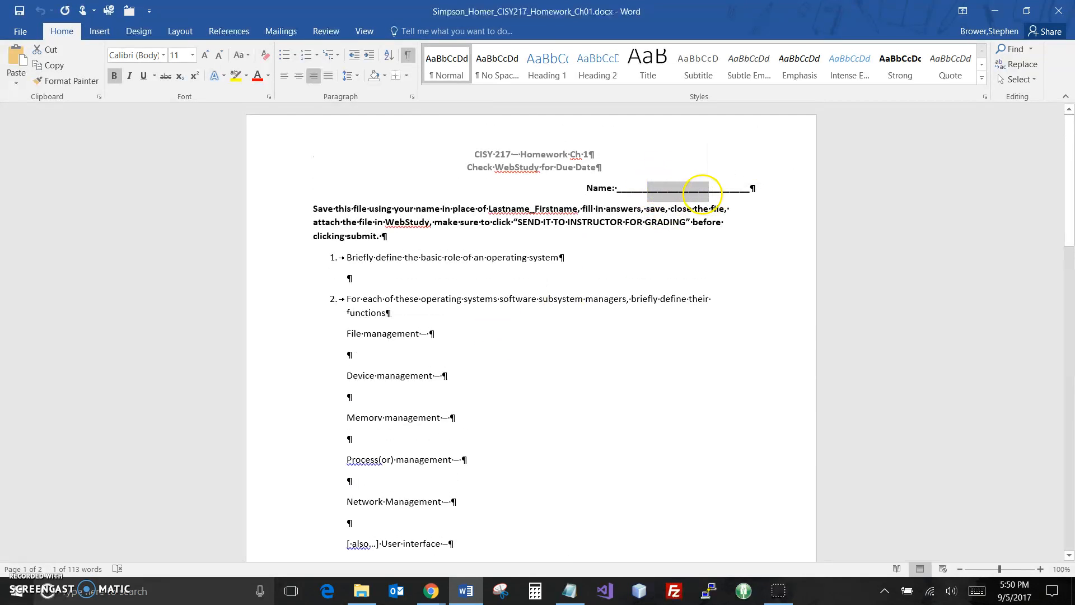
text(Homer Simpson)
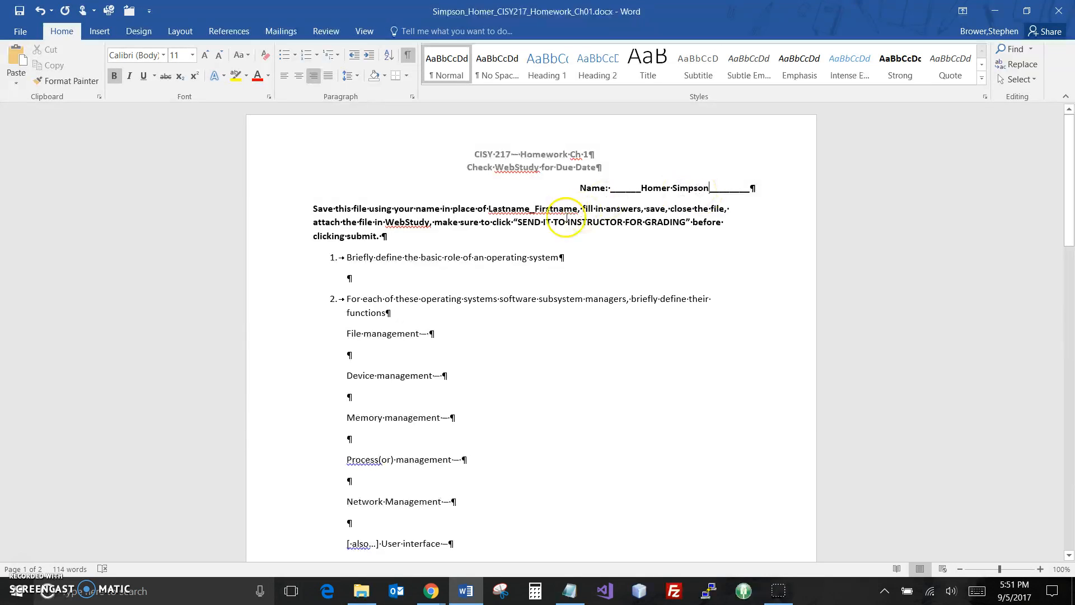
- Look through the answer spaces under the numbered questions, from question 1 to the start of question 4
click(389, 277)
click(393, 271)
click(393, 270)
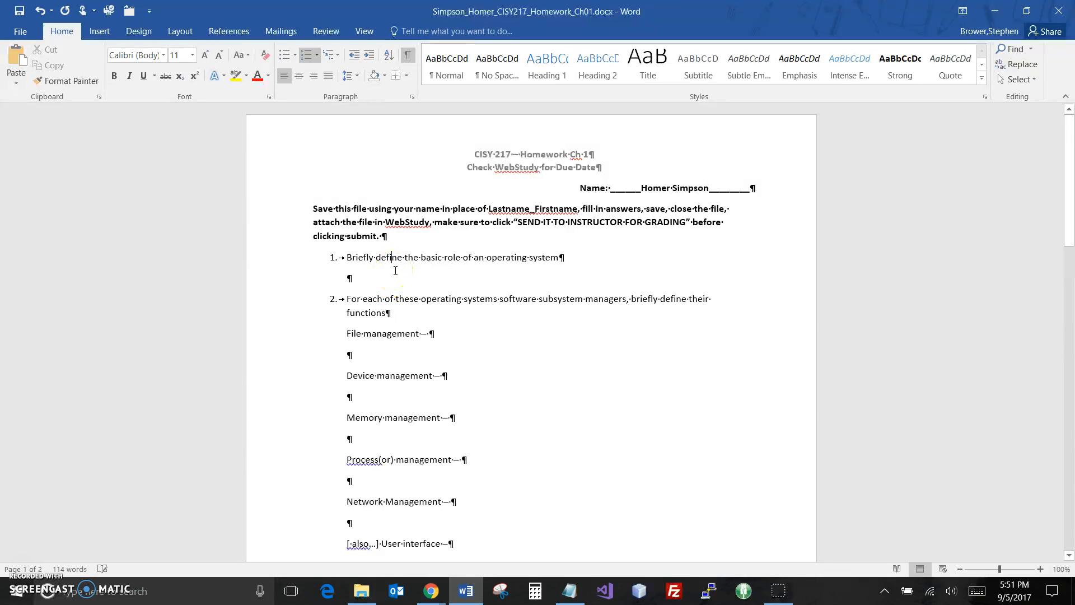
click(370, 276)
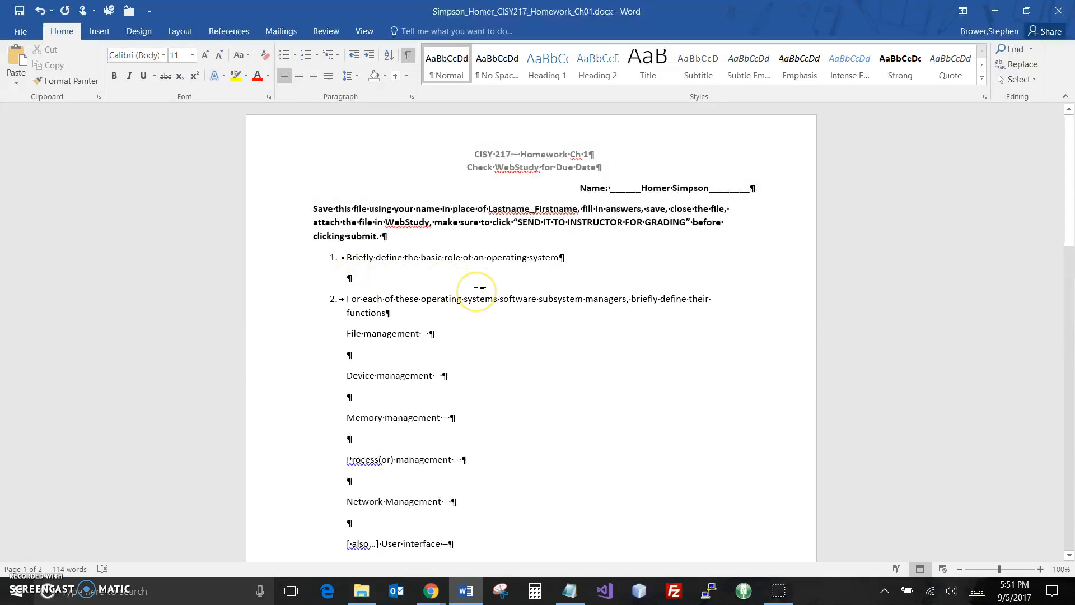
click(463, 334)
scroll(549, 389, down, 8)
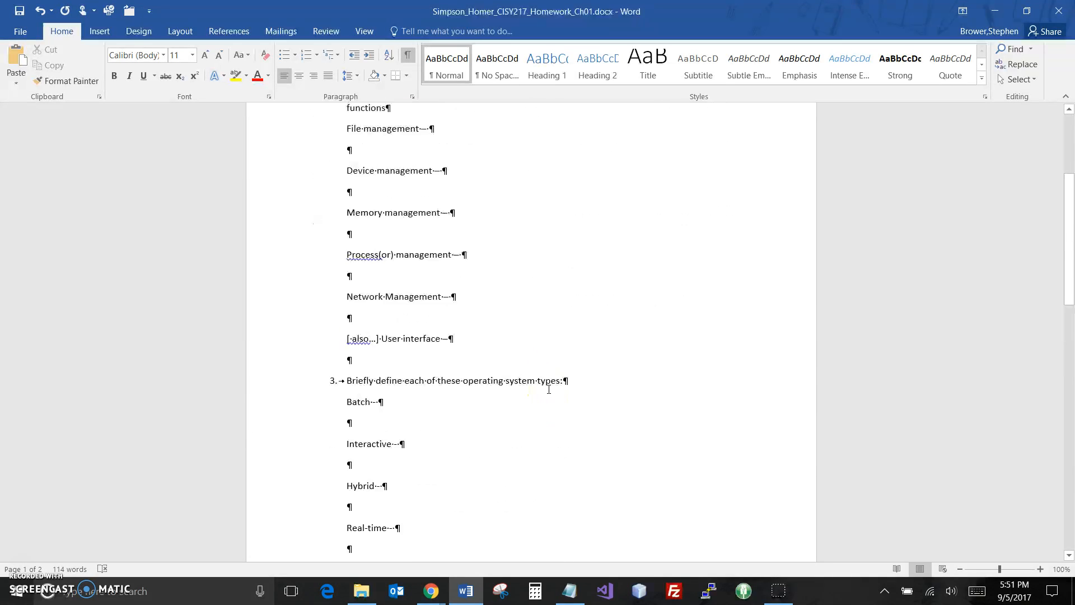
scroll(549, 390, down, 1)
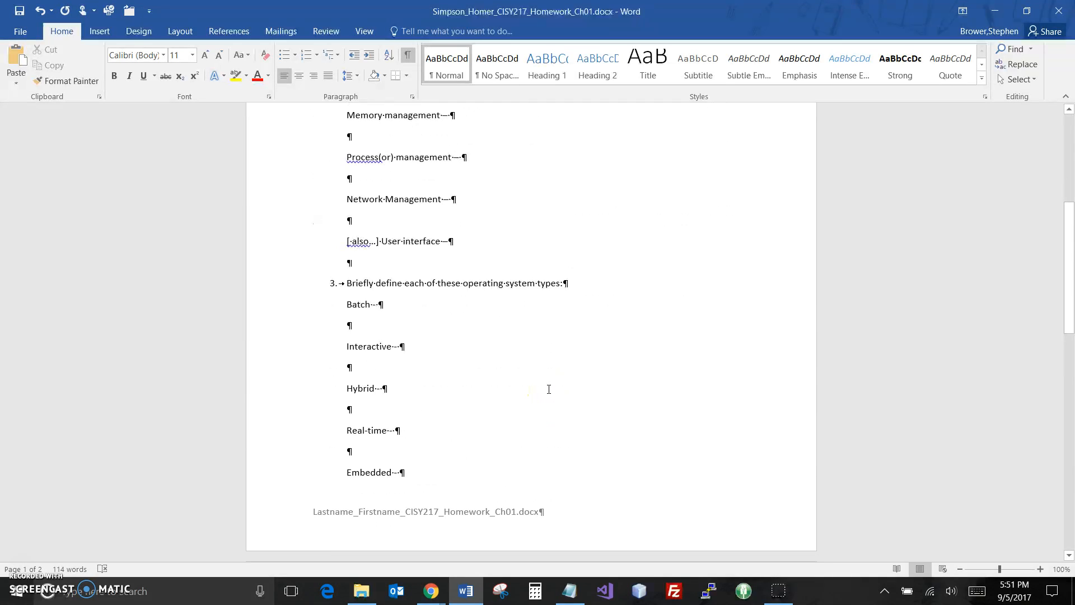
scroll(549, 389, down, 1)
scroll(549, 389, down, 2)
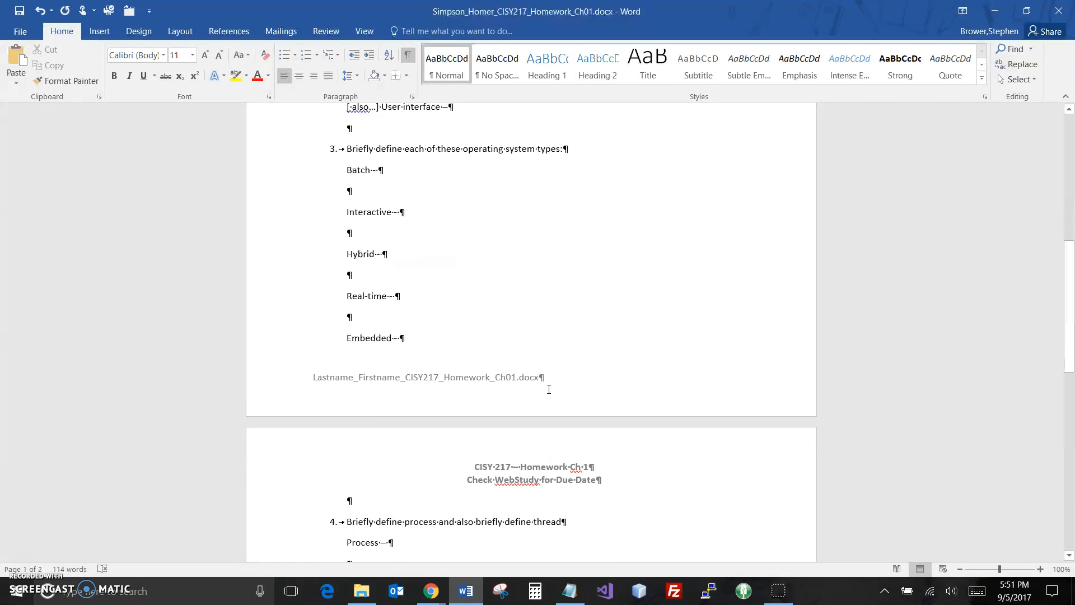
scroll(547, 388, up, 2)
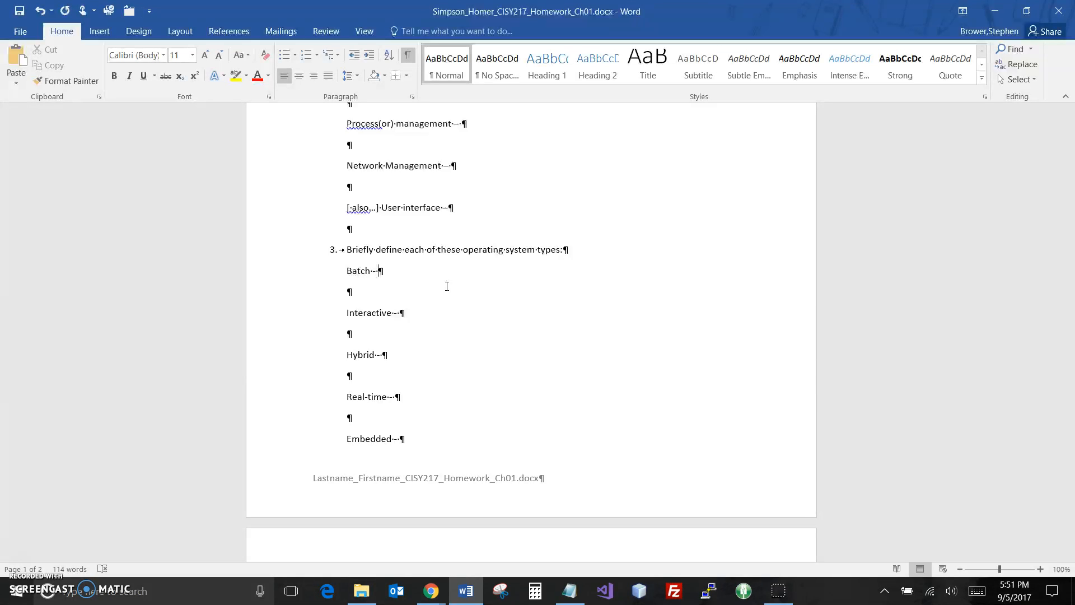
- Answer the Batch item in question 3 with "Does not require user interaction for programs to run. It can get data from a database or from disk"
text(Does not require user intye)
key(BackSpace)
key(BackSpace)
text(eract)
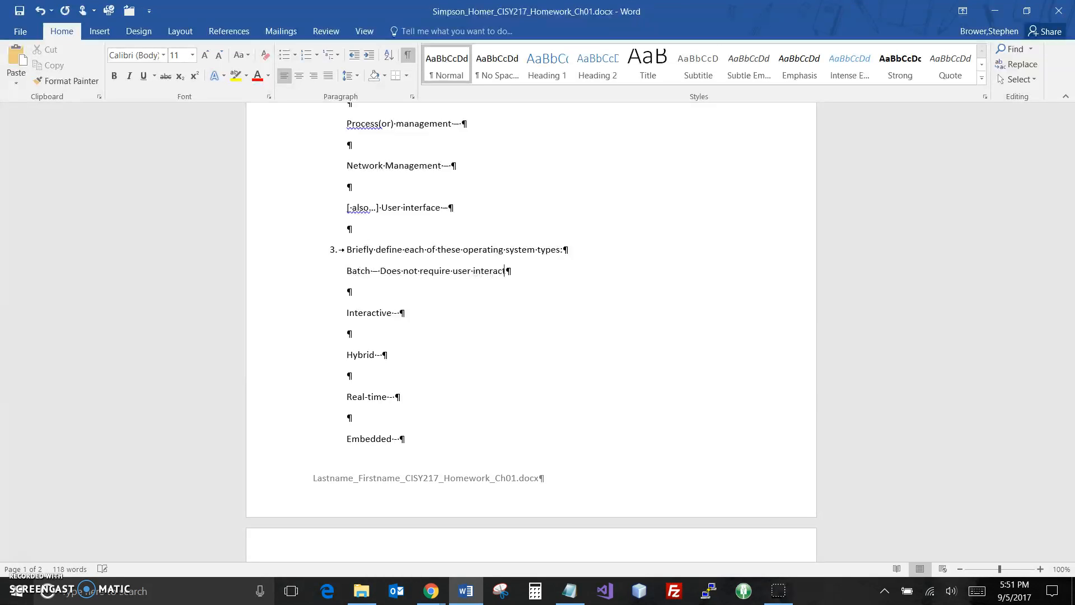
text(ion for programs to run.  It can )
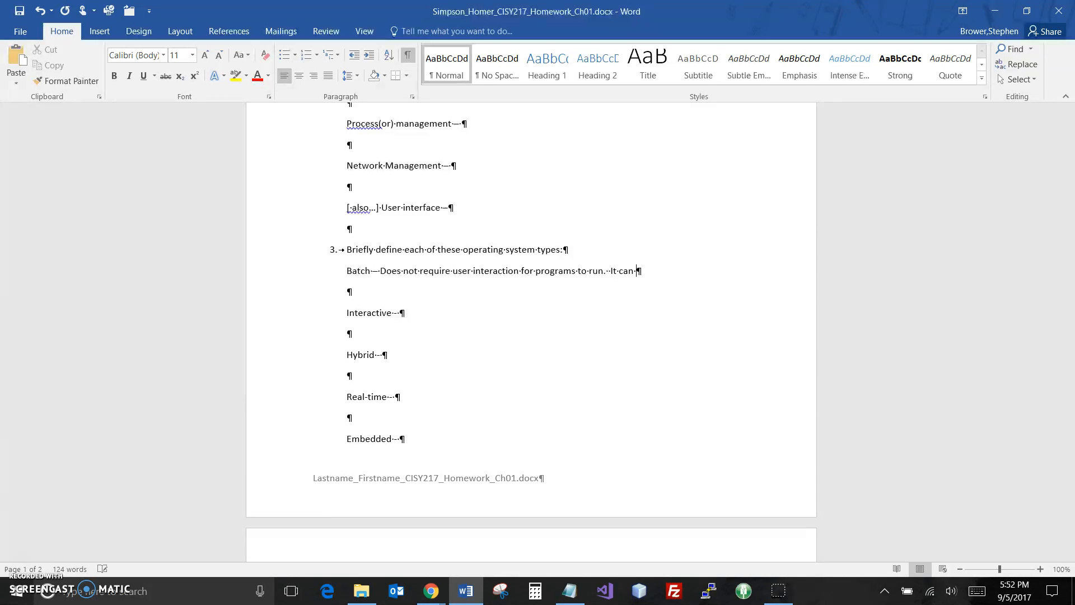
text(get data from a database or fro)
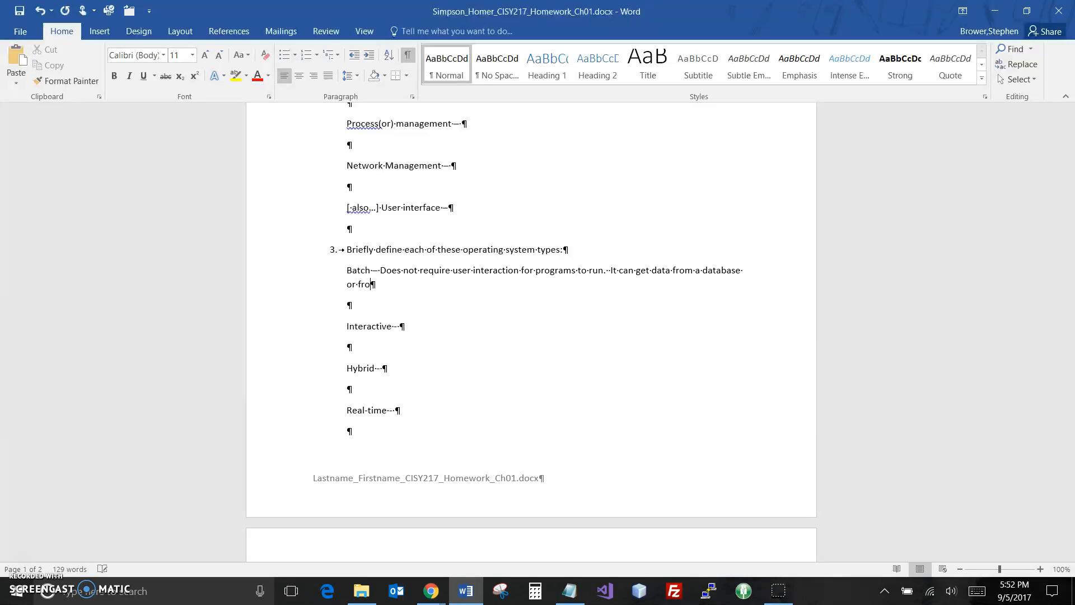
text(m dis)
text(k)
- Answer the Interactive item in question 3 with "allows user interaction for programs to run"
text( allow)
text(s )
text(user)
text( interc)
key(BackSpace)
text(actuon)
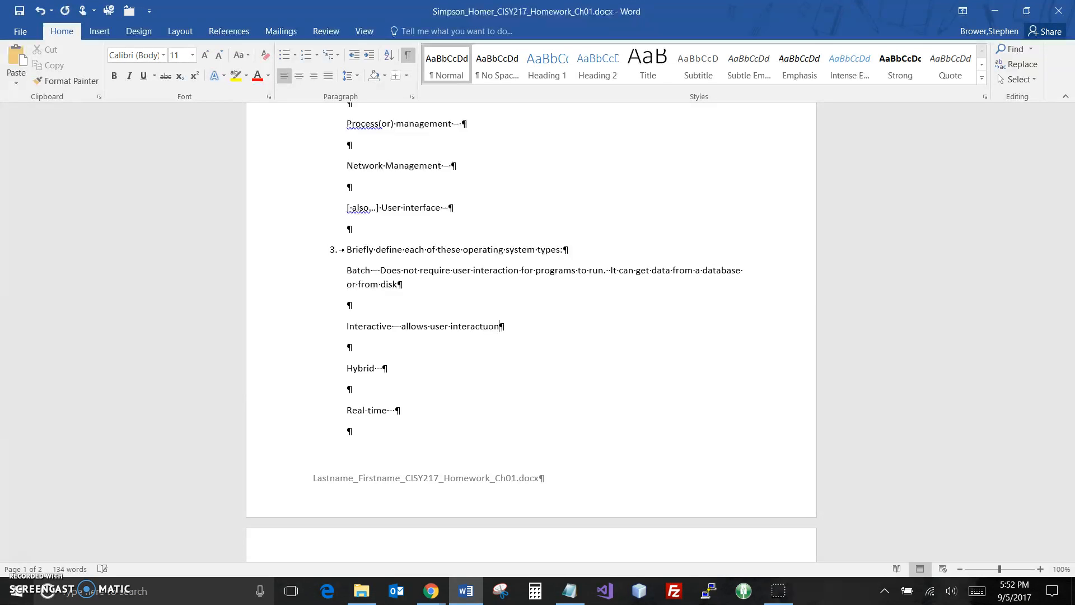
text( for pro)
text(grams to )
text(run)
text(o)
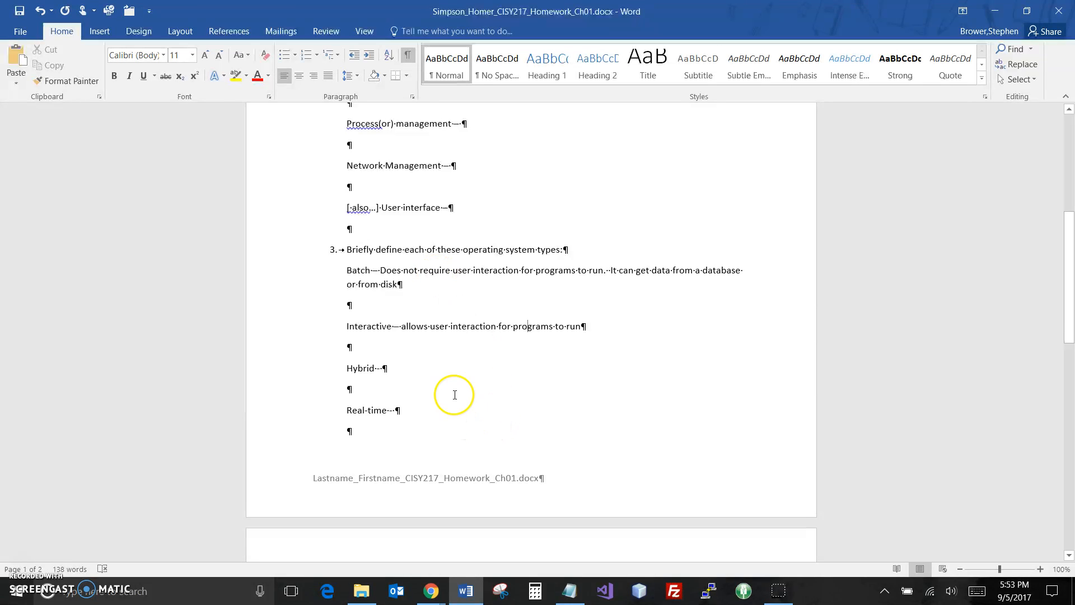
- Check the remaining questions, then save the homework document and close it while keeping Word open
click(433, 367)
scroll(483, 342, down, 5)
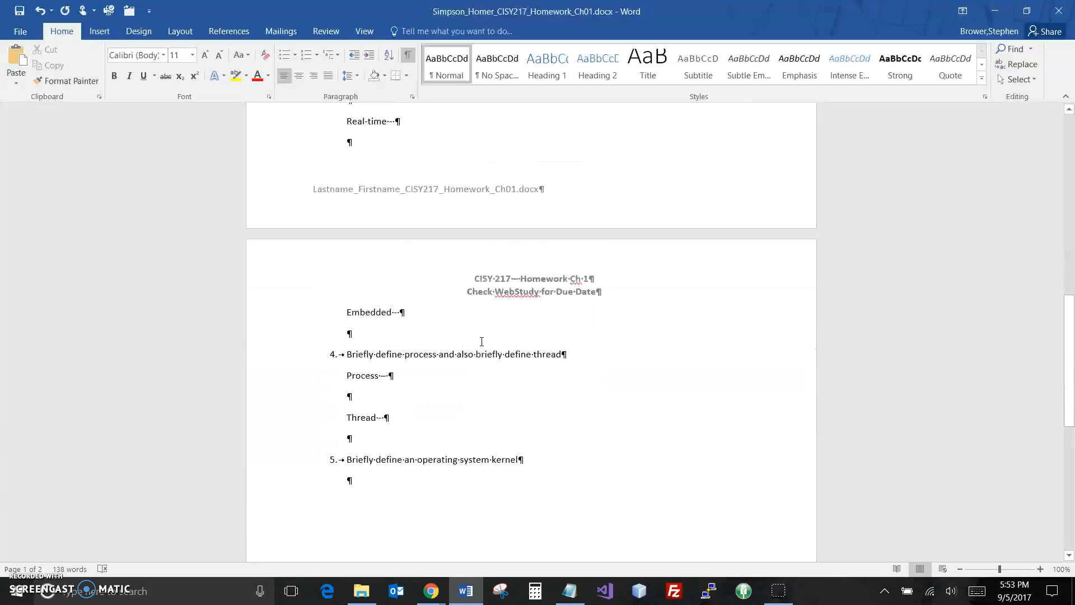
scroll(482, 342, up, 5)
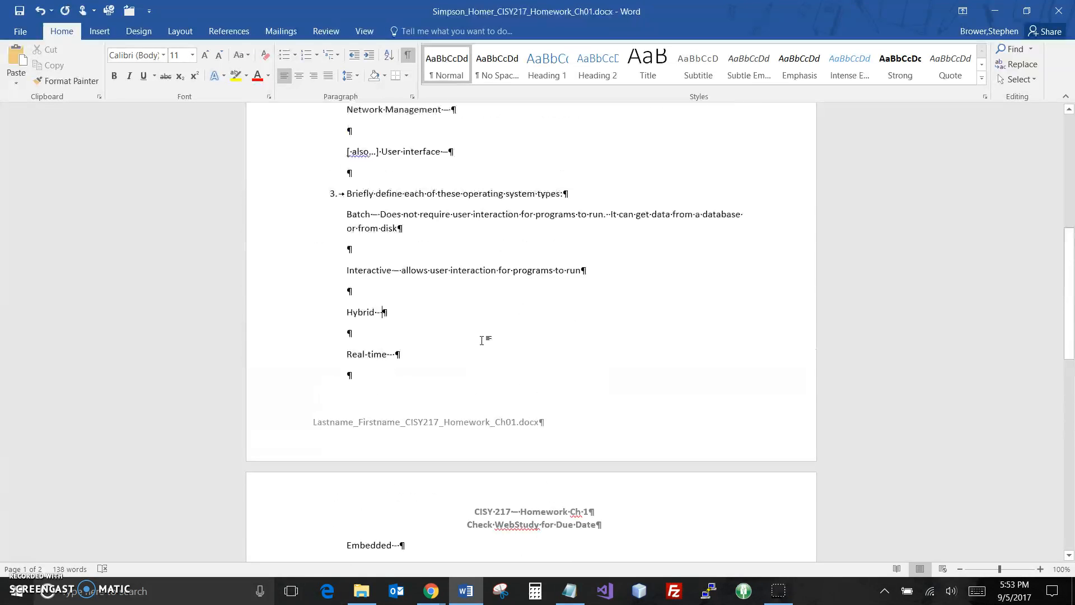
scroll(481, 340, up, 7)
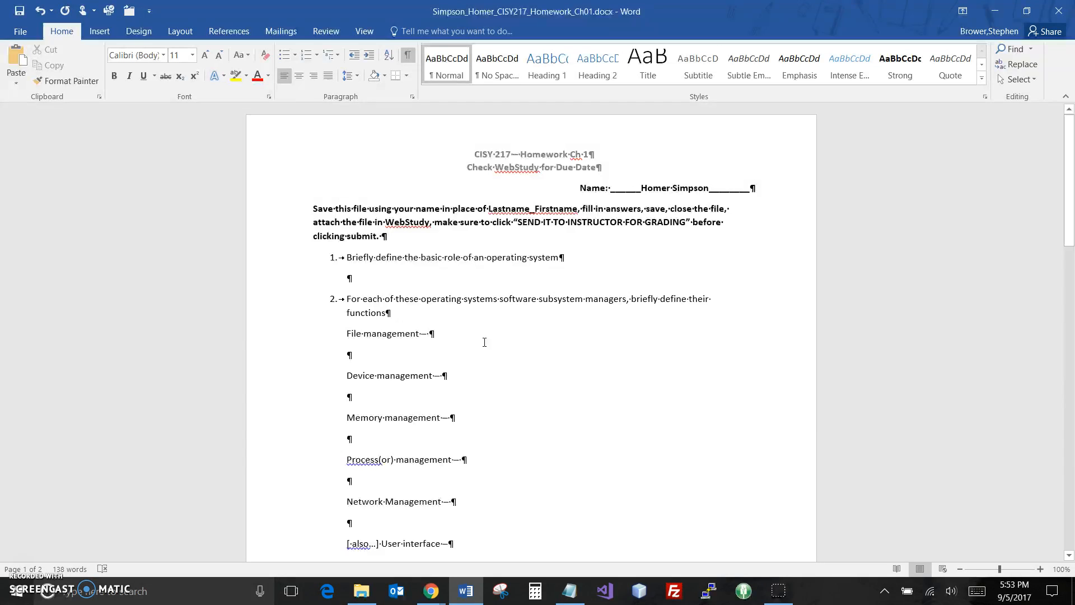
scroll(481, 347, down, 4)
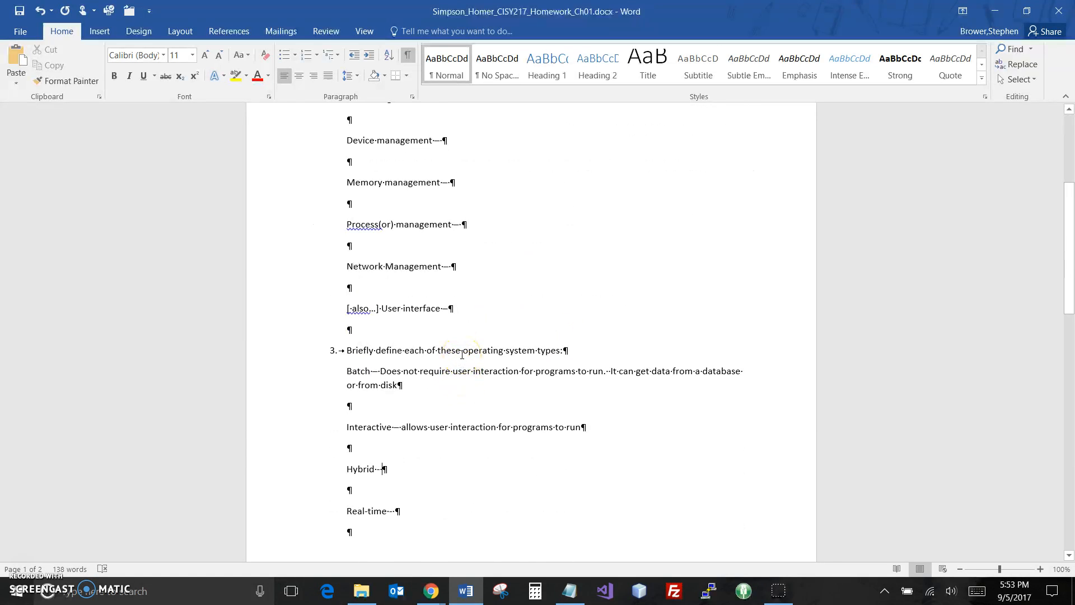
click(19, 10)
click(131, 15)
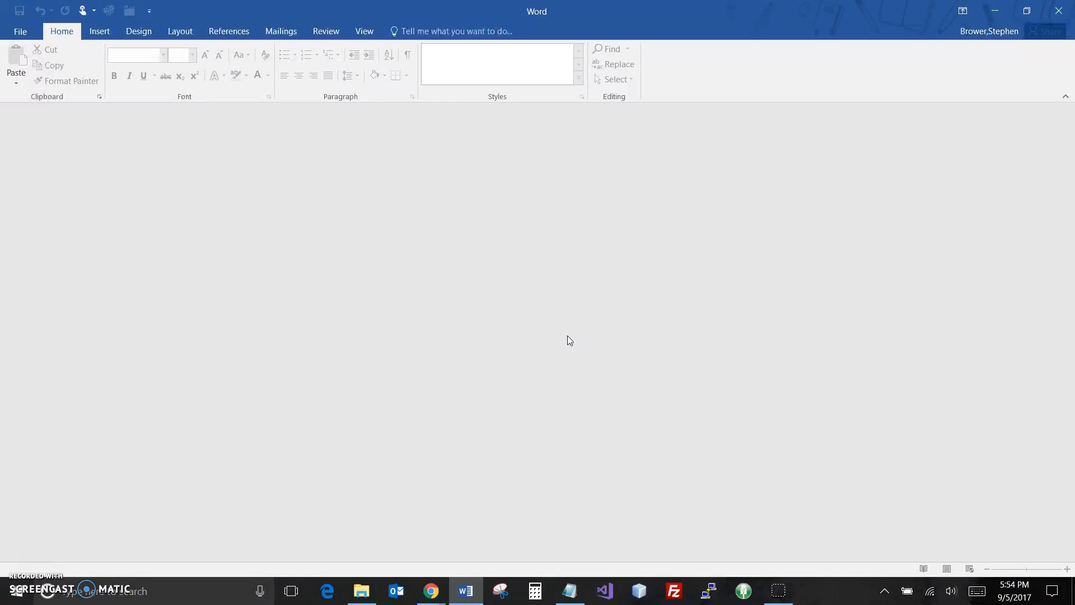
- Switch to File Explorer and open the Practice folder inside Fall2017 > CISY 217
click(362, 590)
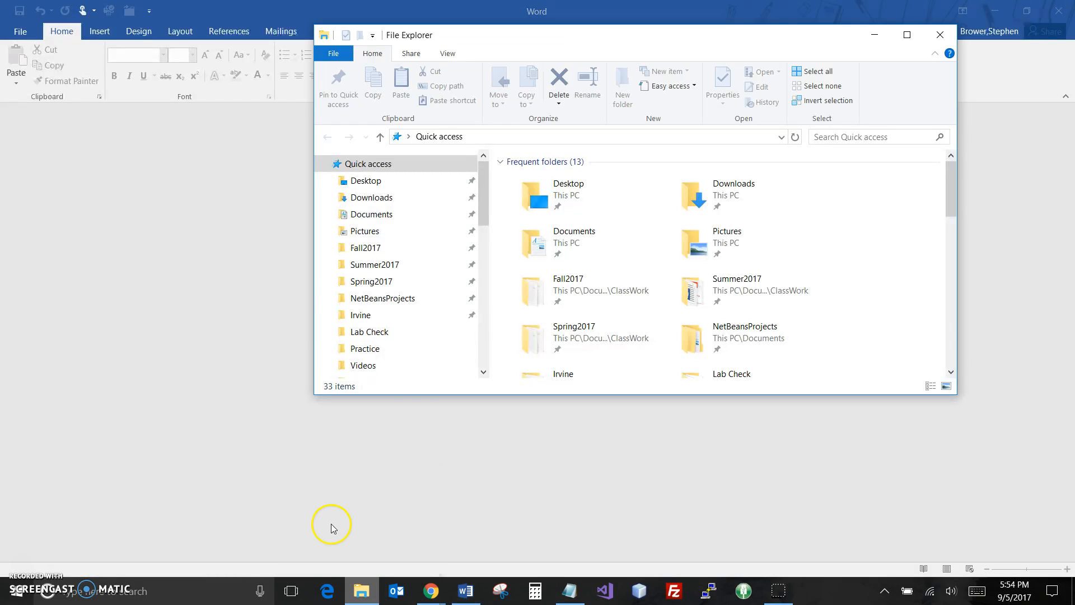
click(370, 249)
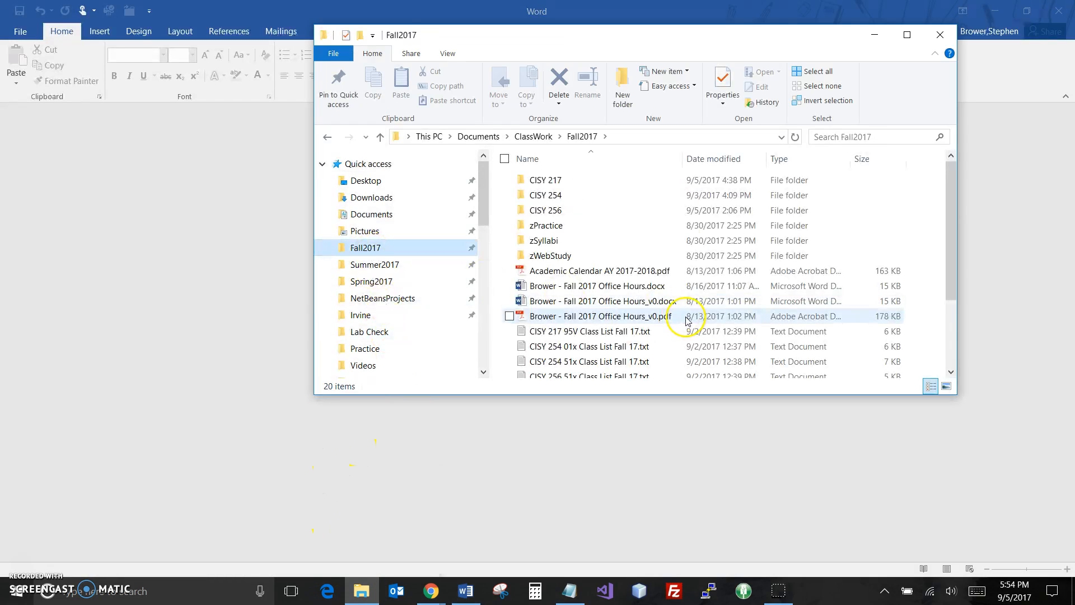
double_click(579, 180)
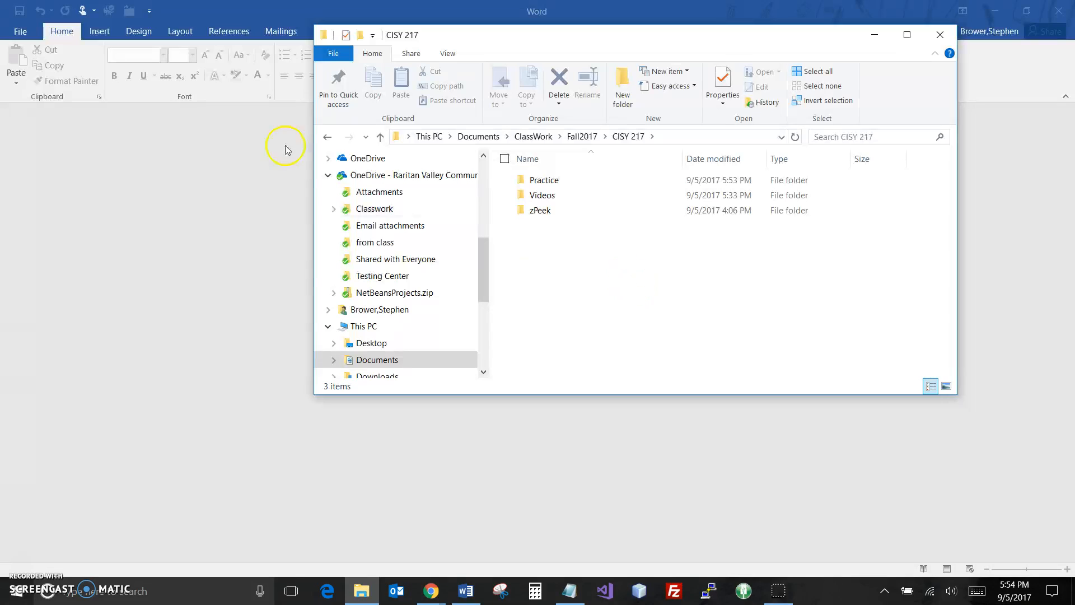
click(553, 182)
double_click(553, 182)
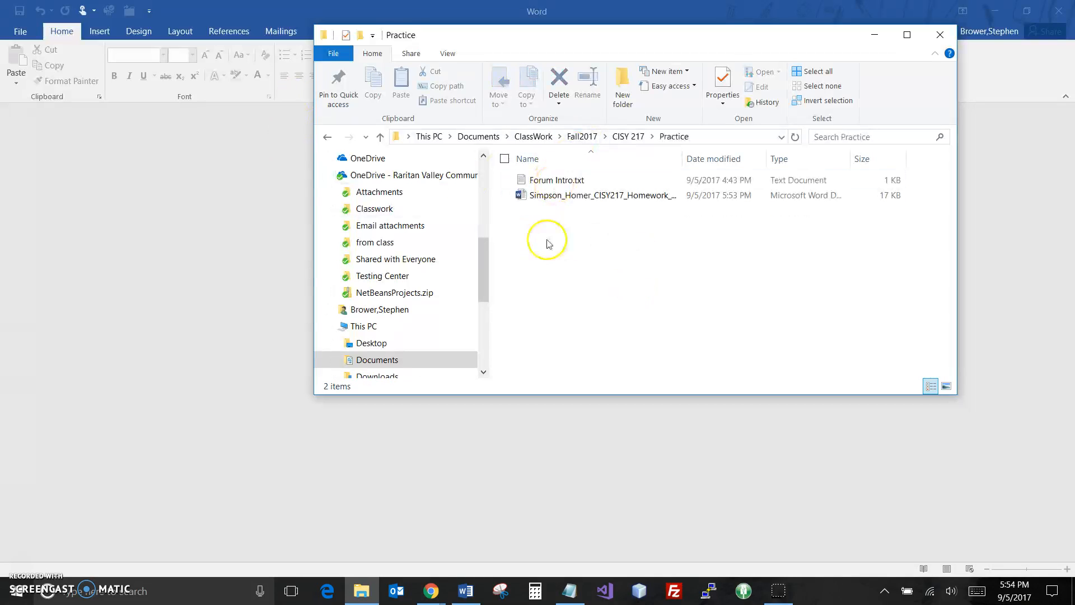
- Return to Word and reopen the Homework_Ch01 document from the recent files
click(209, 9)
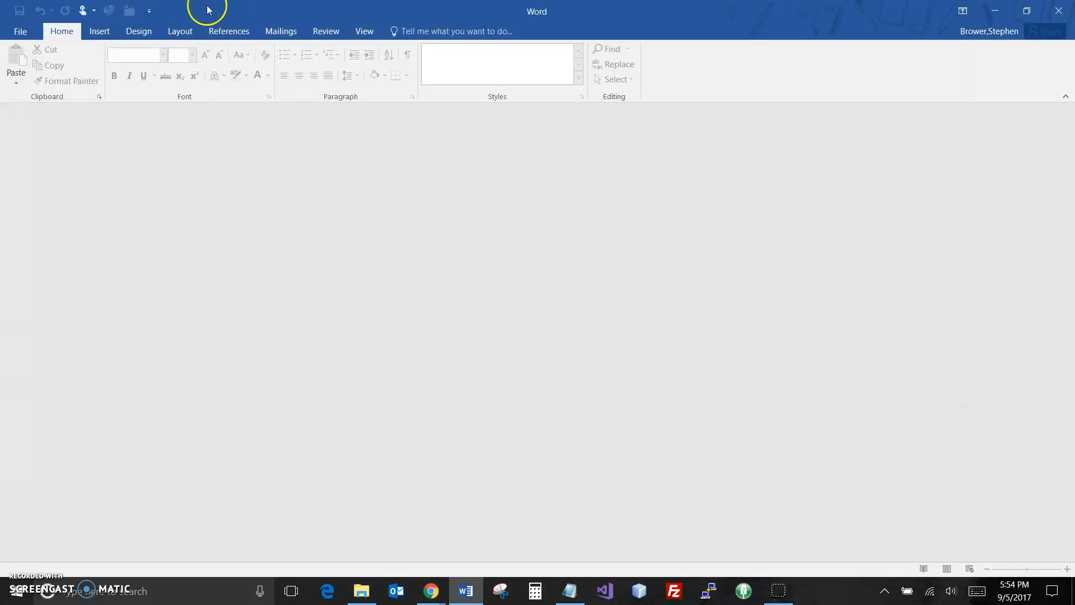
click(22, 30)
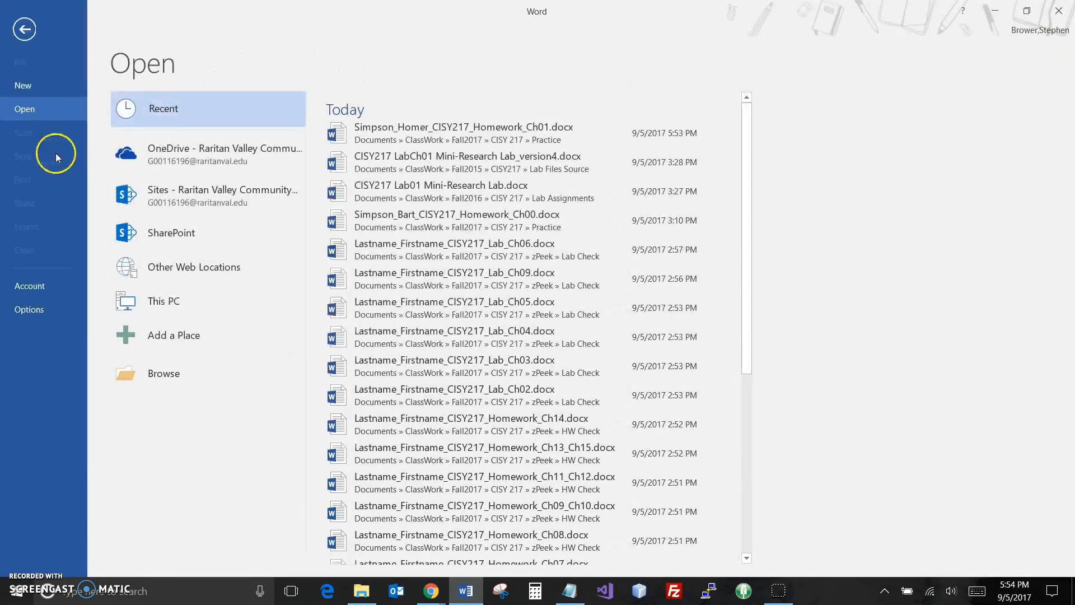
click(458, 139)
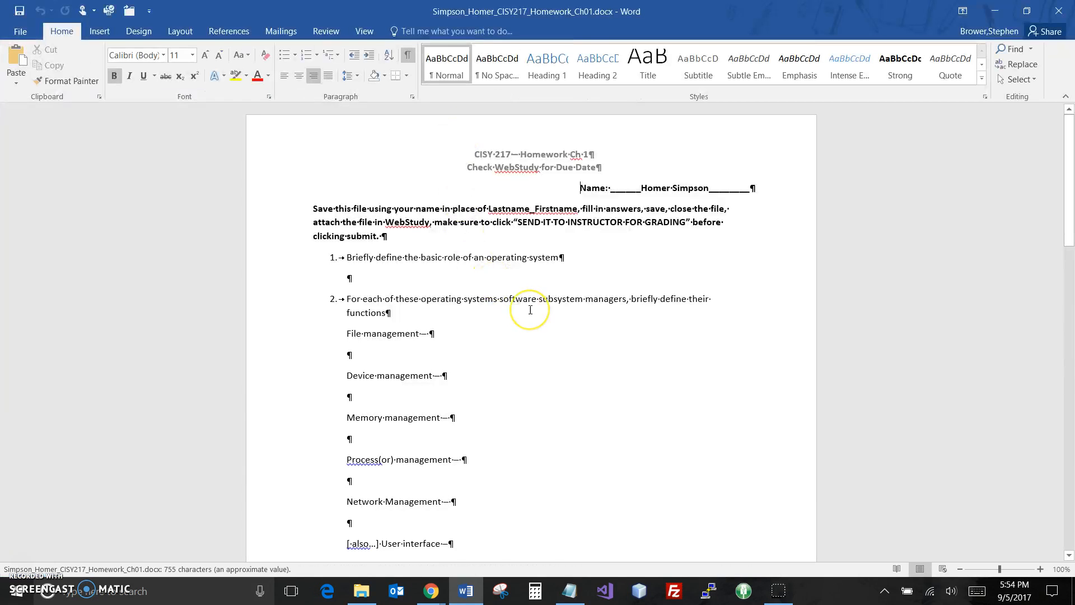
- Bring the Practice folder window over the open document, display its view options, and widen the Name column to fit the full file names
key(alt+Tab)
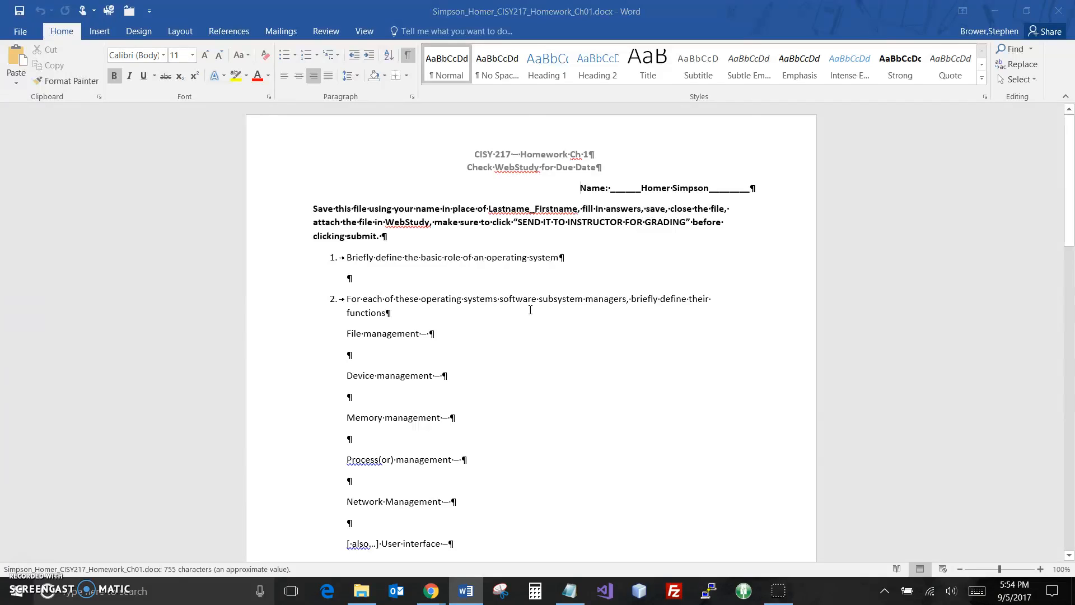
drag(609, 37, 858, 132)
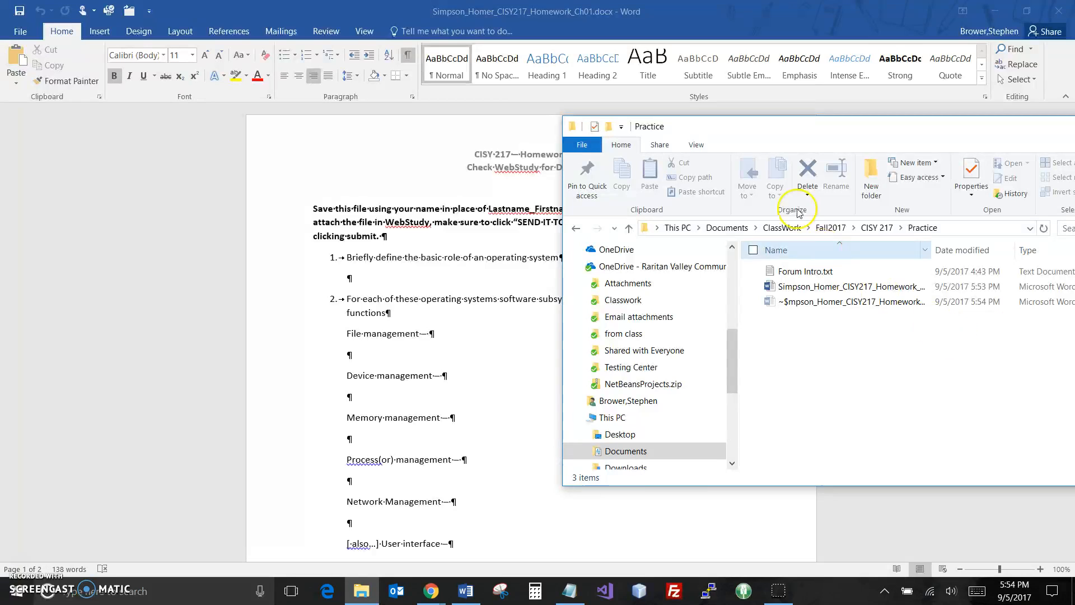
click(698, 145)
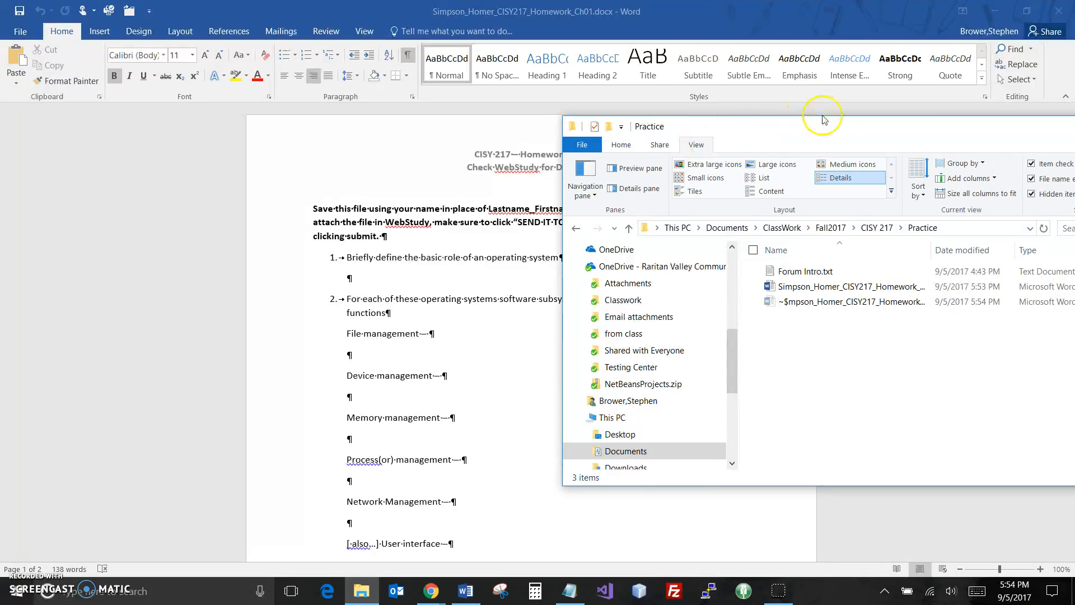
drag(915, 125, 797, 115)
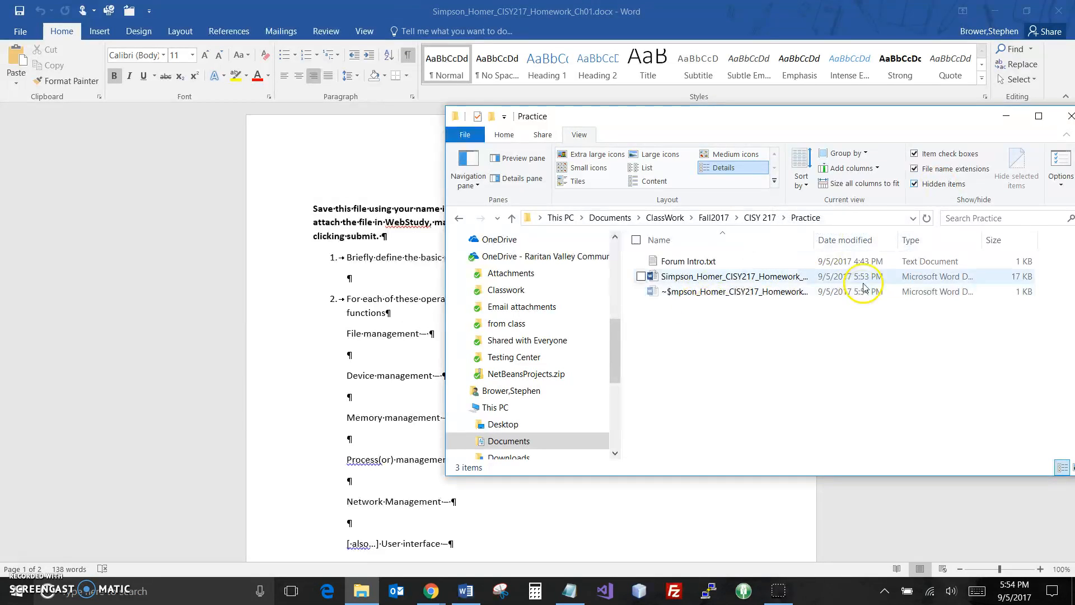
drag(815, 236, 860, 236)
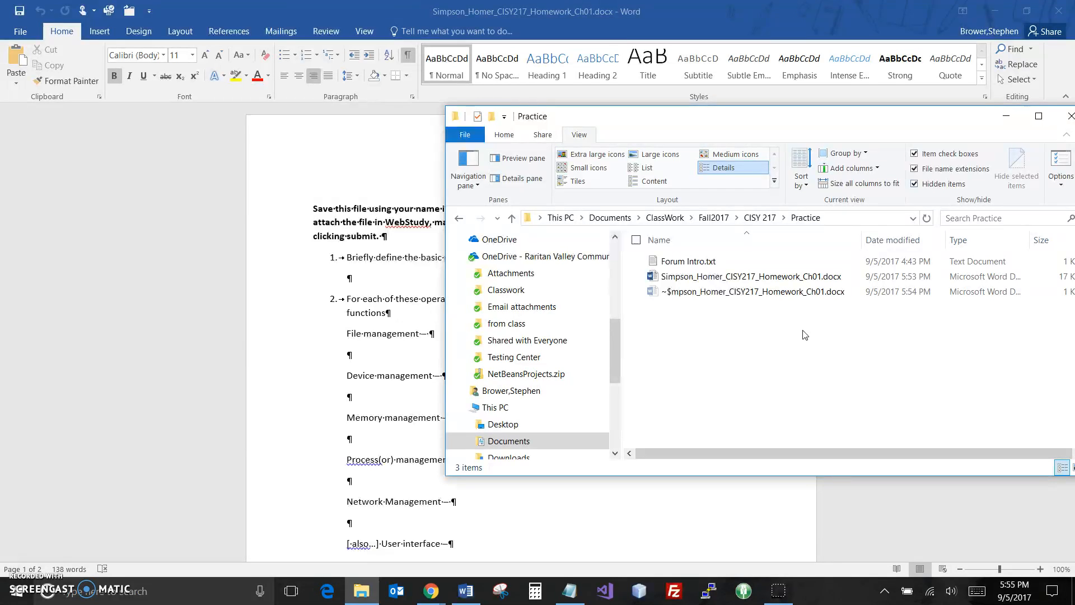
- Try to rename the Homework_Ch01 file in the Practice folder by adding " rf" before its .docx extension, and cancel the attempt
click(699, 280)
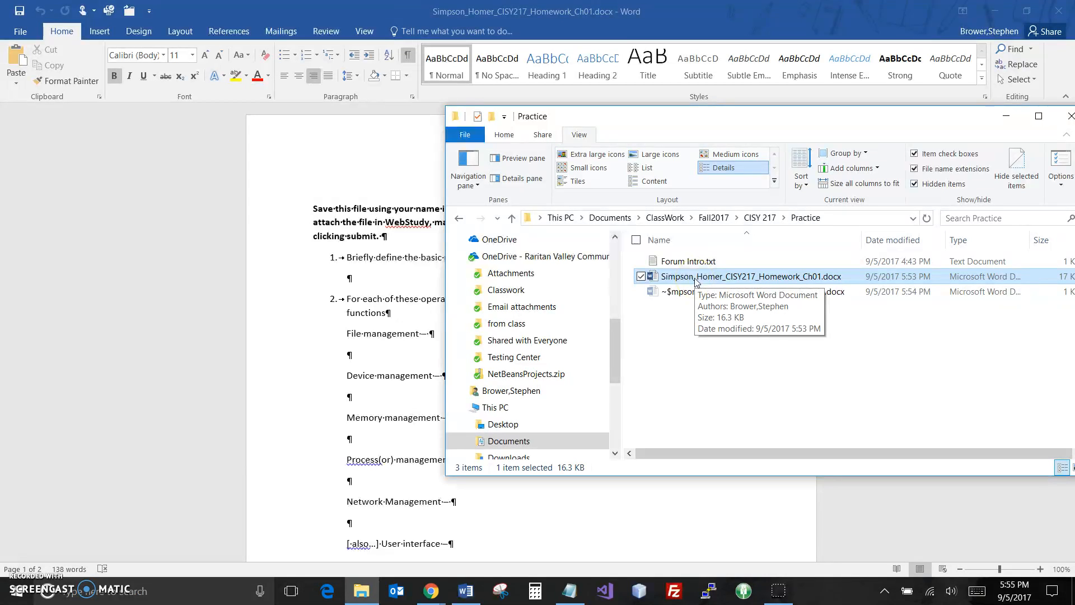
click(696, 277)
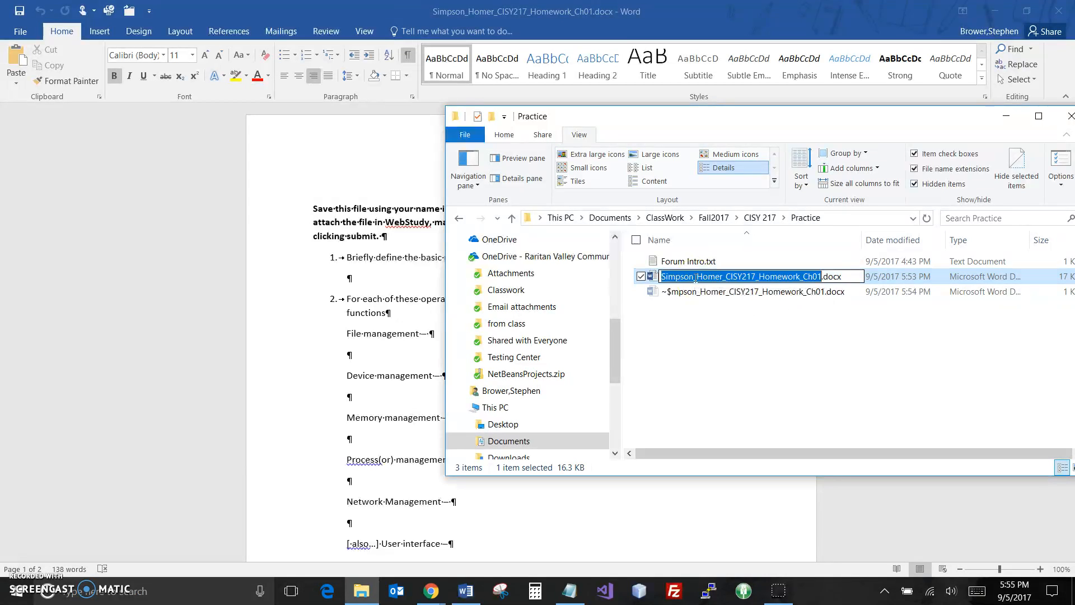
key(Right)
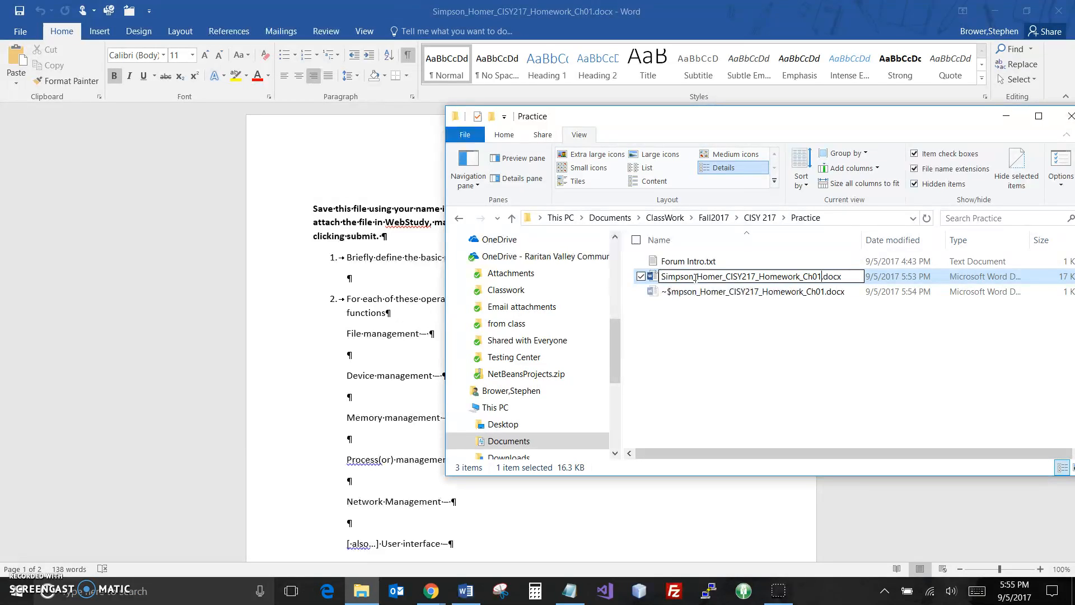
text(rf)
key(Return)
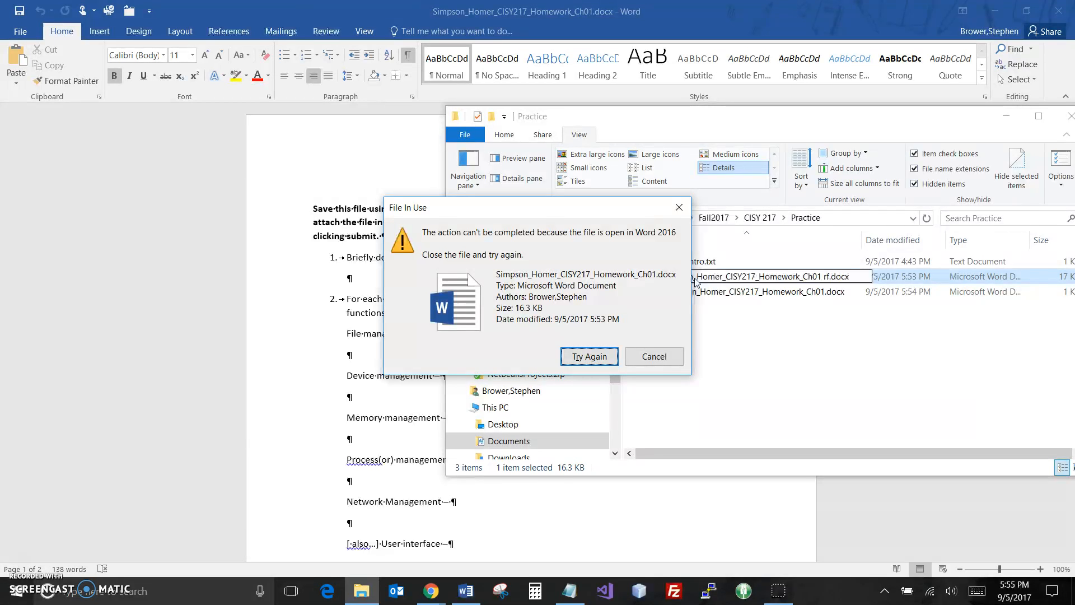
click(675, 367)
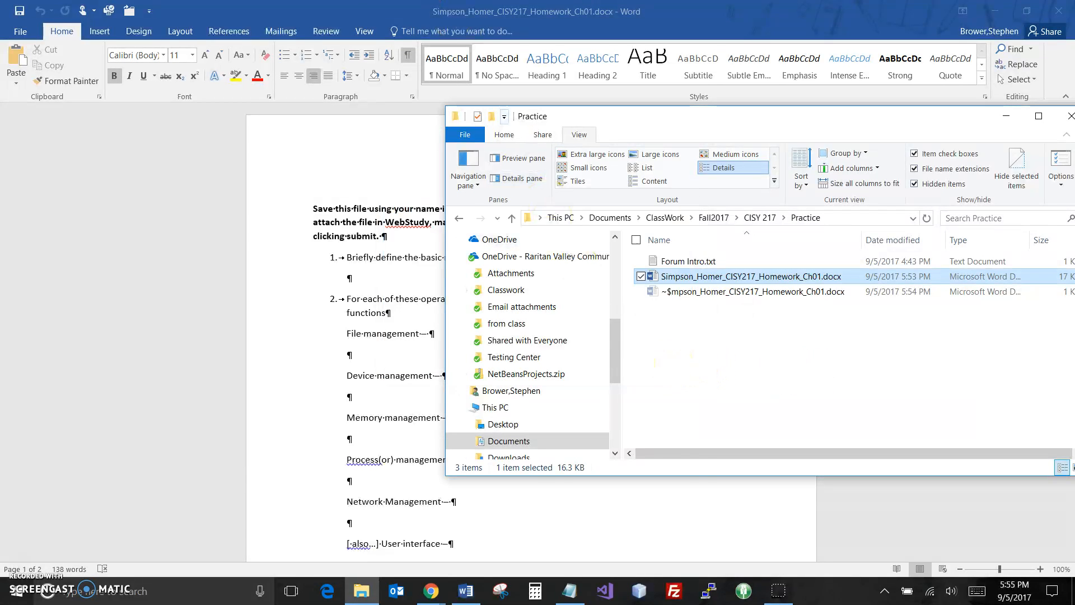
- Return to Word and close the homework document while keeping Word open
click(424, 13)
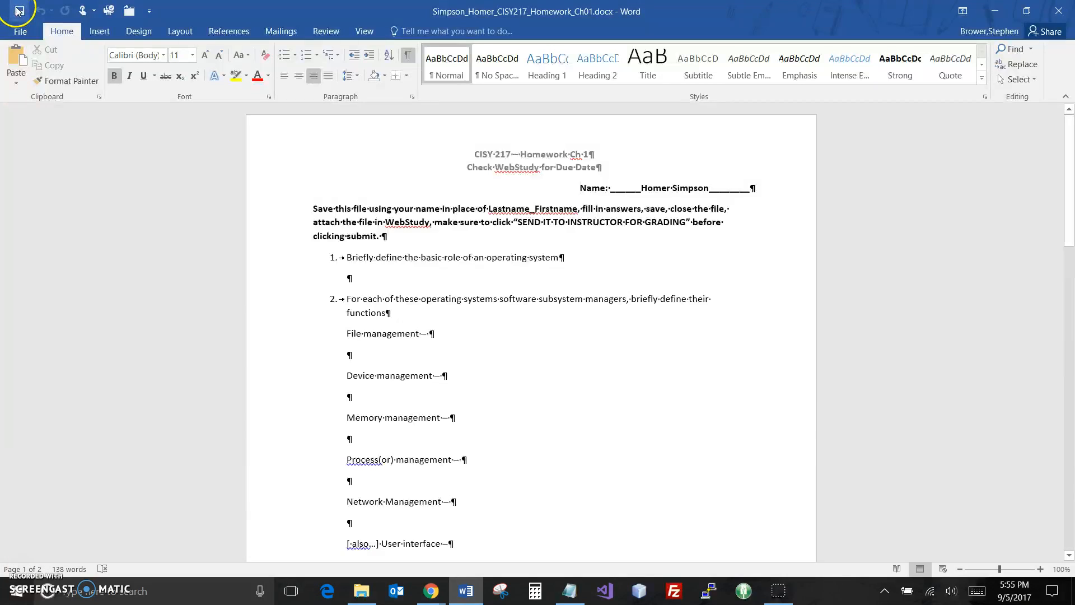
click(129, 11)
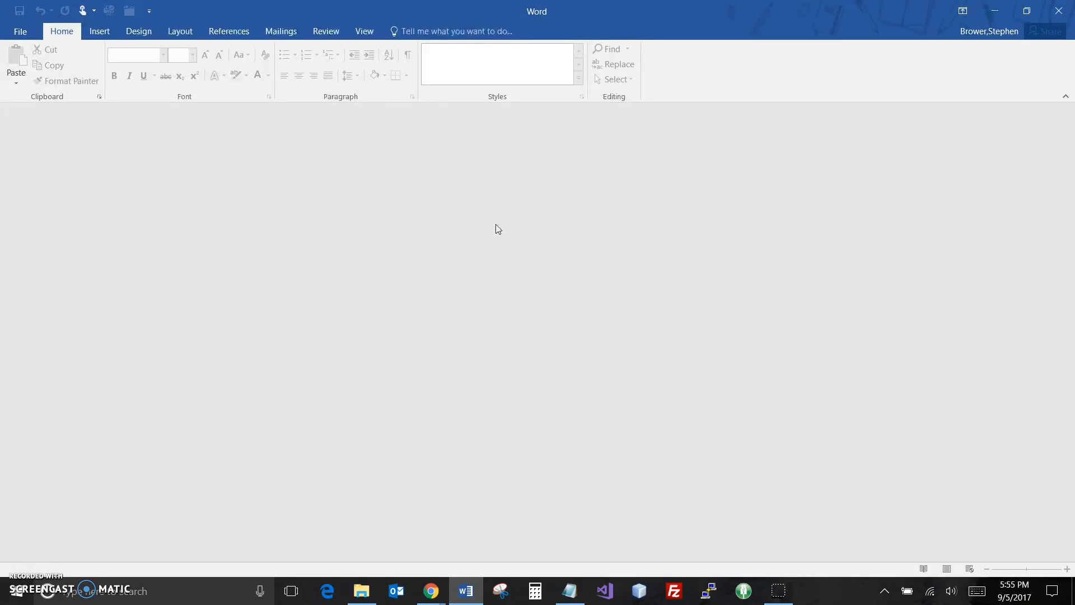
click(456, 139)
- Switch to the WebStudy window in Chrome and open the file attachment section of the Hw Ch 01 assignment
click(431, 592)
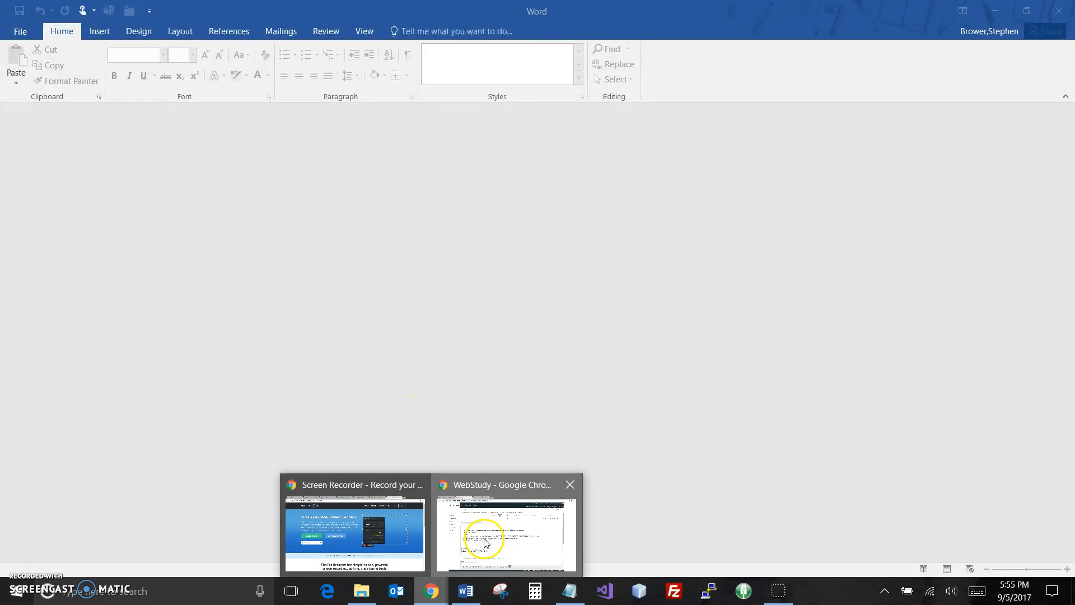
click(480, 533)
scroll(552, 396, down, 4)
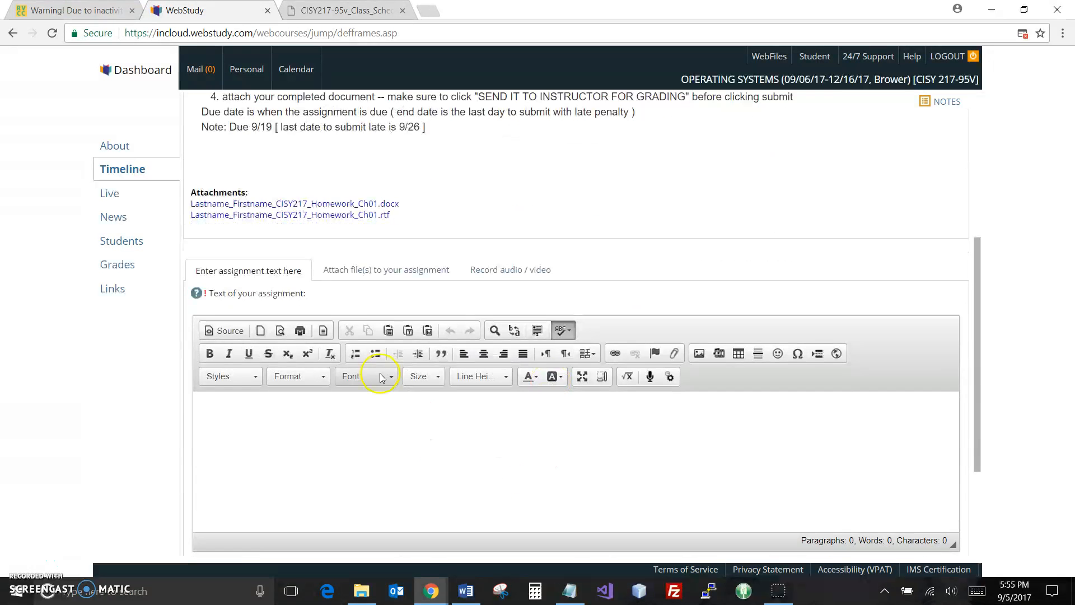
scroll(551, 260, up, 5)
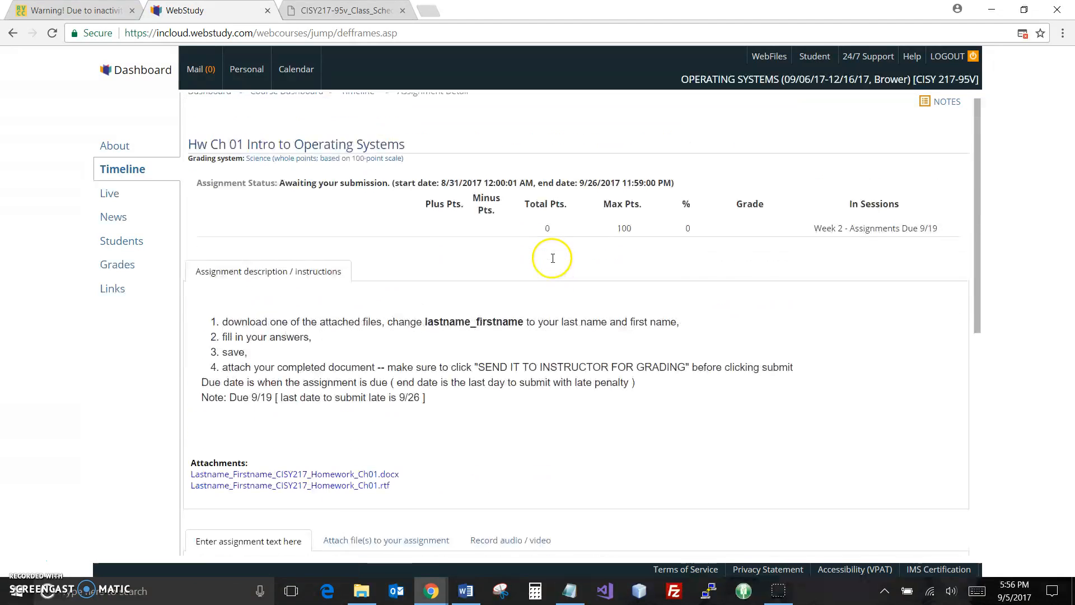
scroll(552, 261, down, 6)
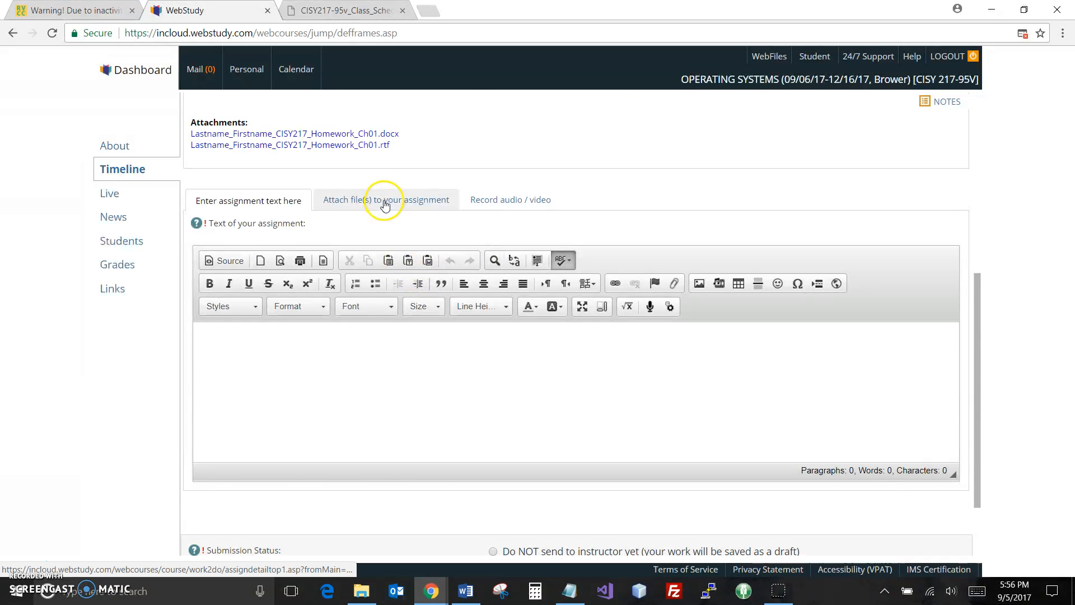
click(385, 203)
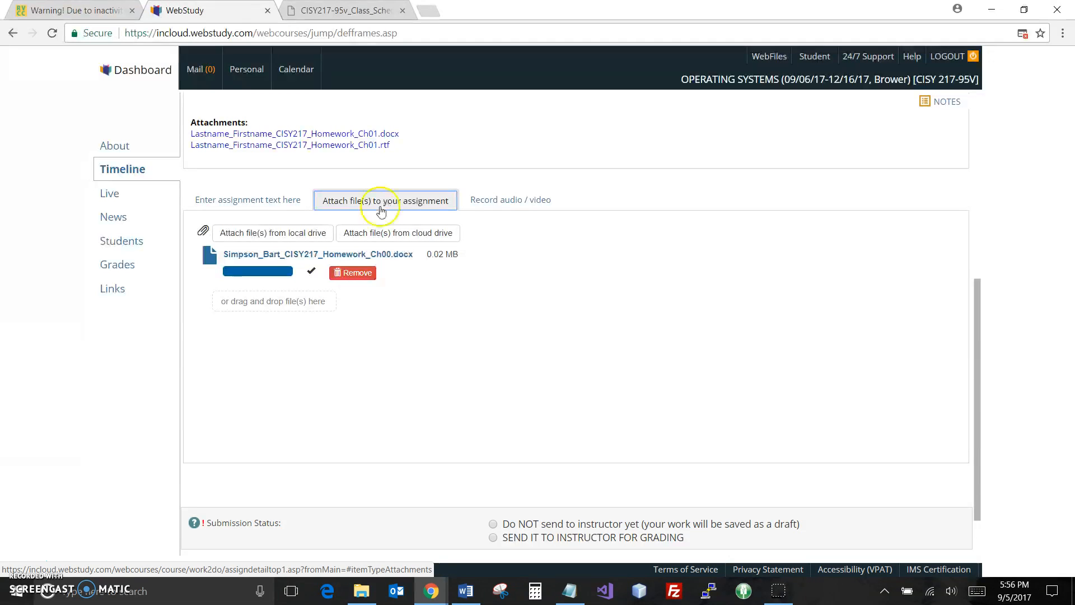
- Attach the Homework_Ch01.docx file from the local Practice folder to the assignment and remove the wrongly attached Homework_Ch00.docx file
click(280, 233)
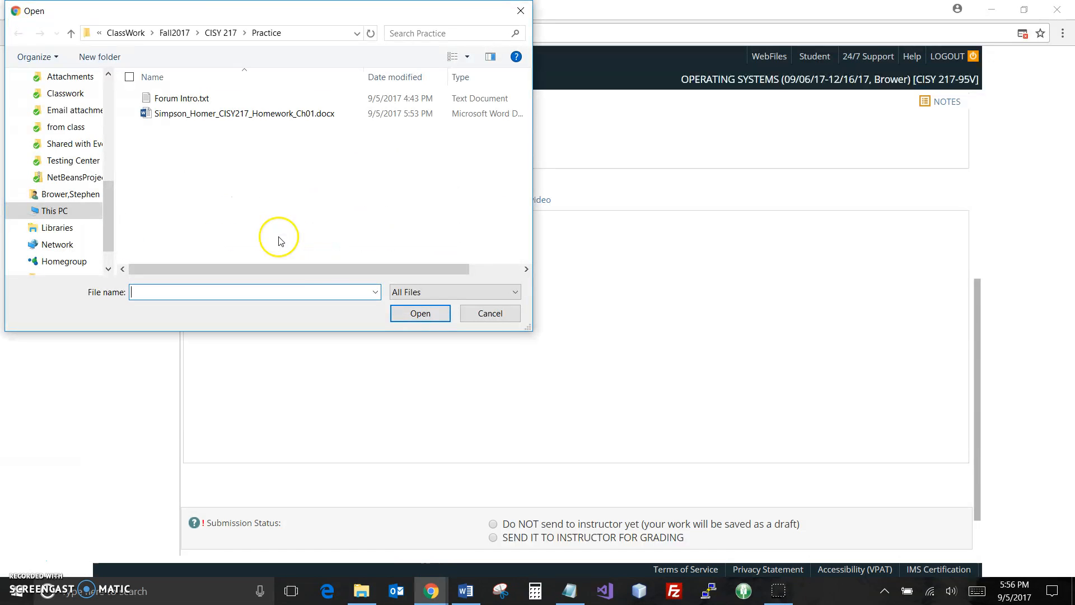
click(228, 116)
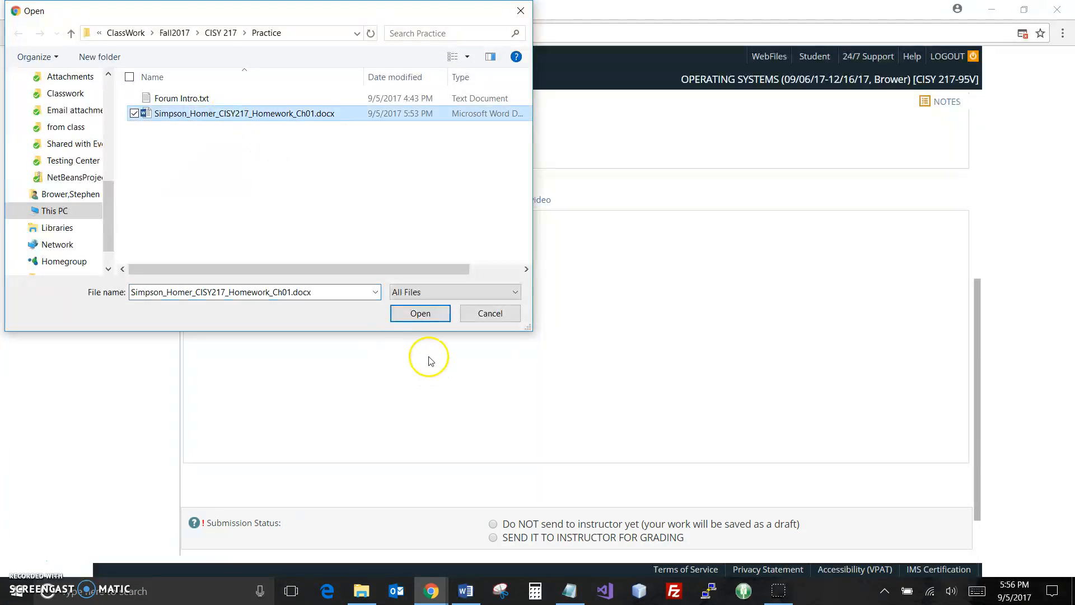
click(417, 315)
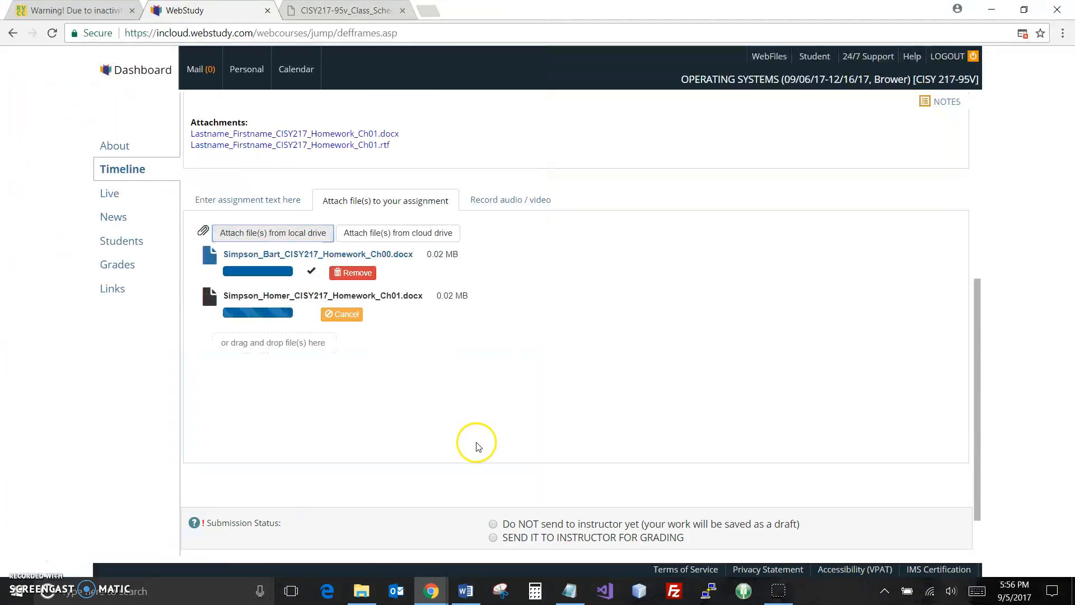
click(358, 273)
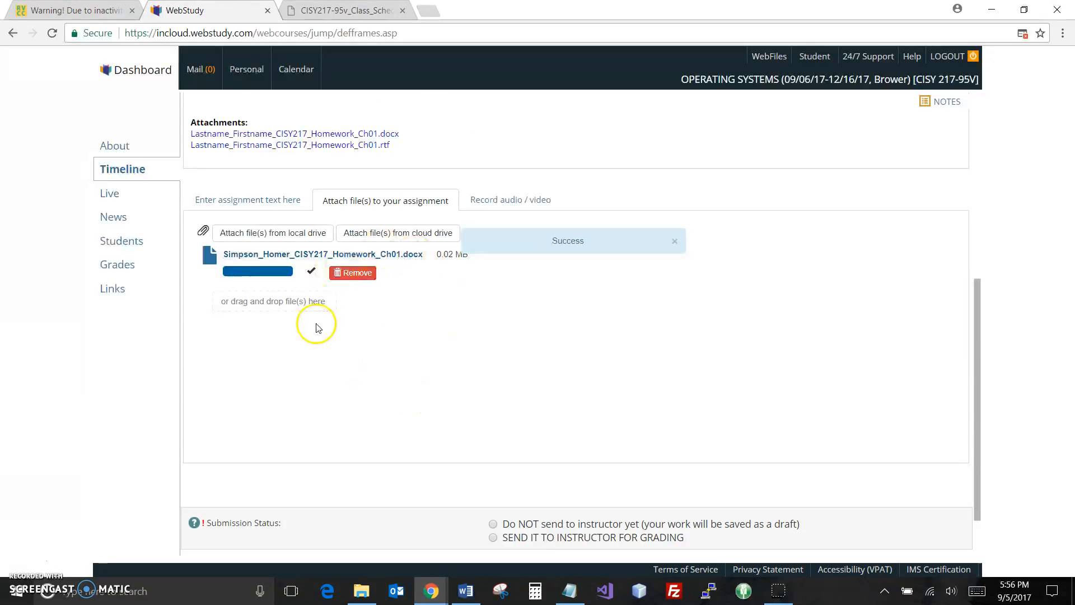
scroll(355, 319, up, 4)
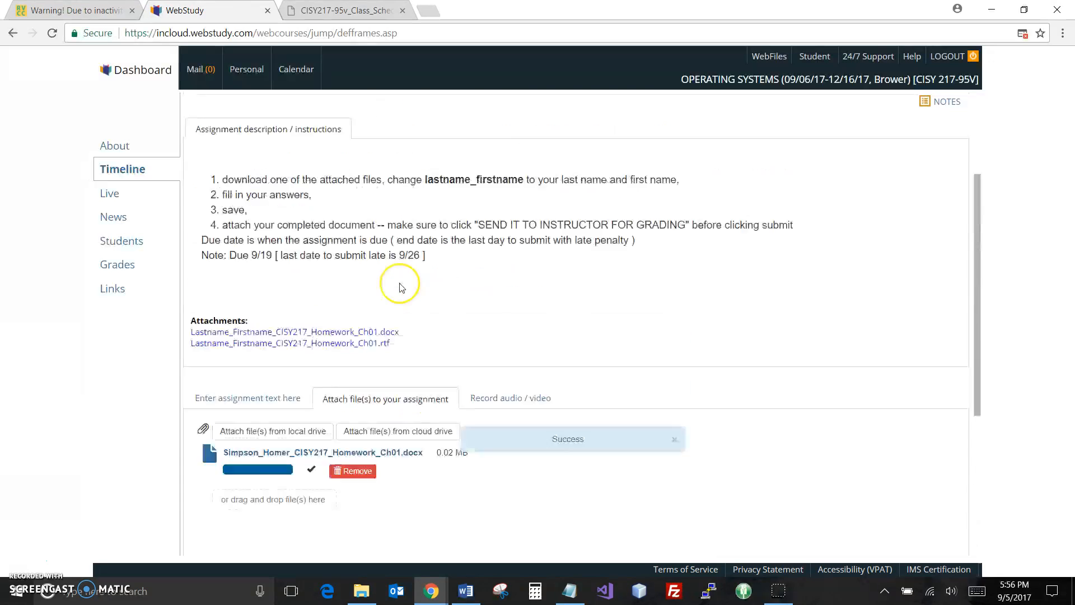
scroll(402, 287, up, 3)
scroll(401, 287, down, 5)
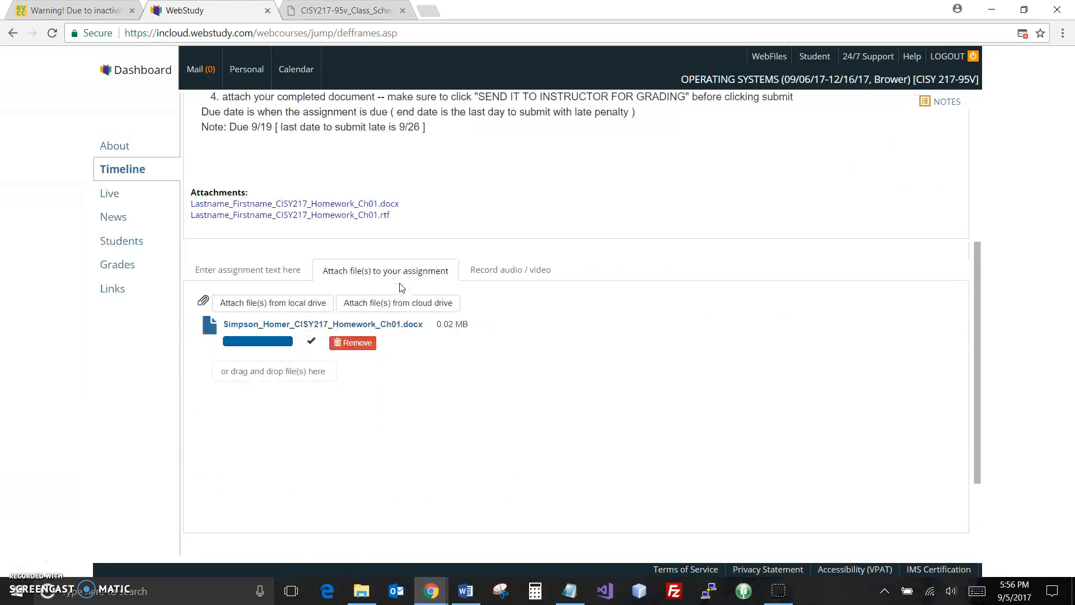
- Check the assignment's text entry area, return to its attachments, and set the submission status to SEND IT TO INSTRUCTOR FOR GRADING
click(255, 273)
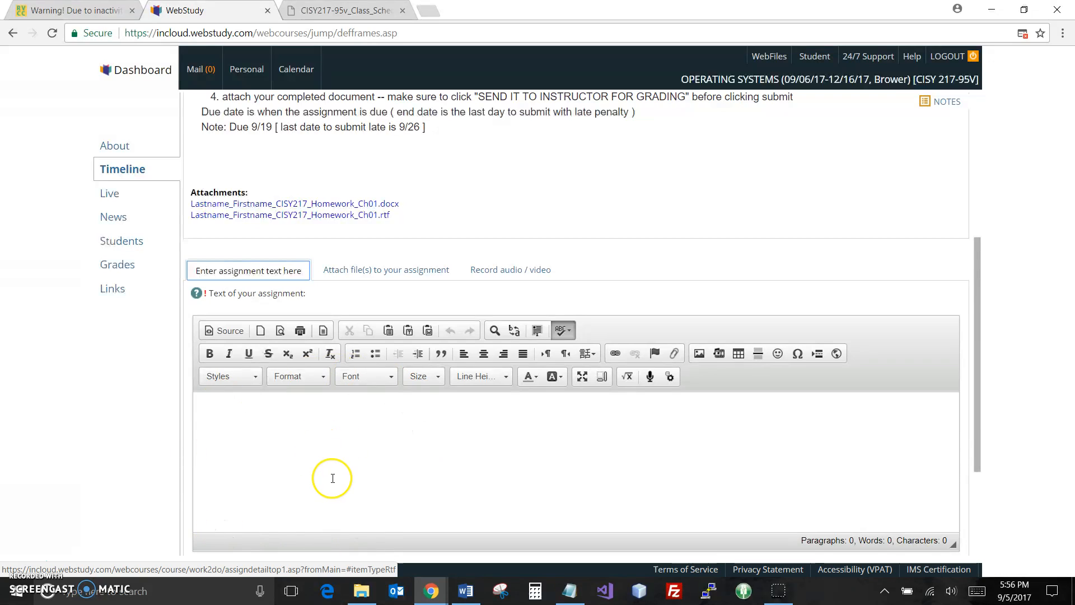
click(414, 268)
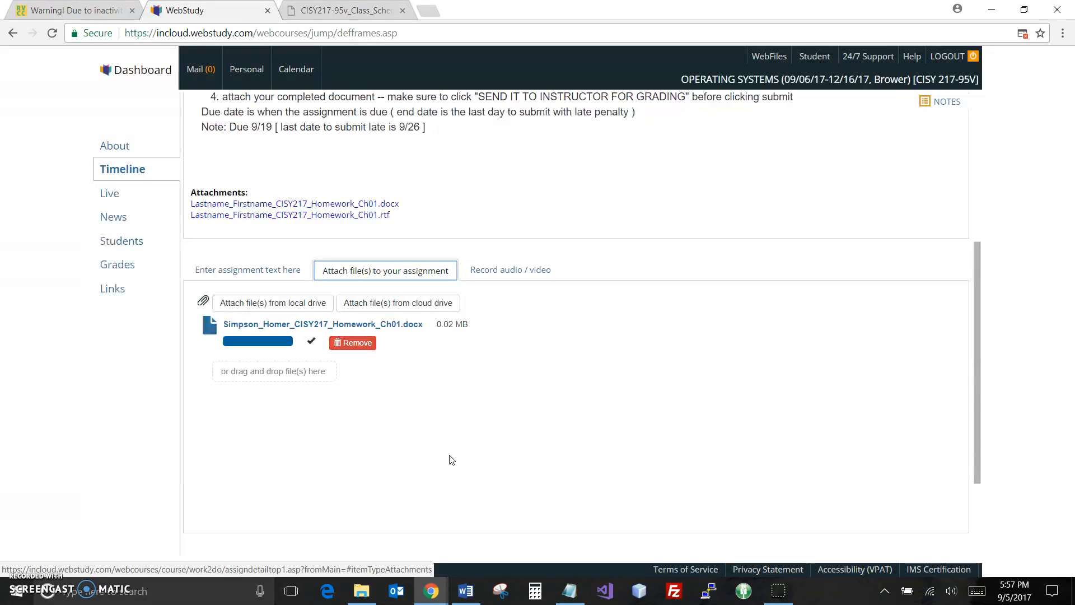
scroll(452, 460, down, 3)
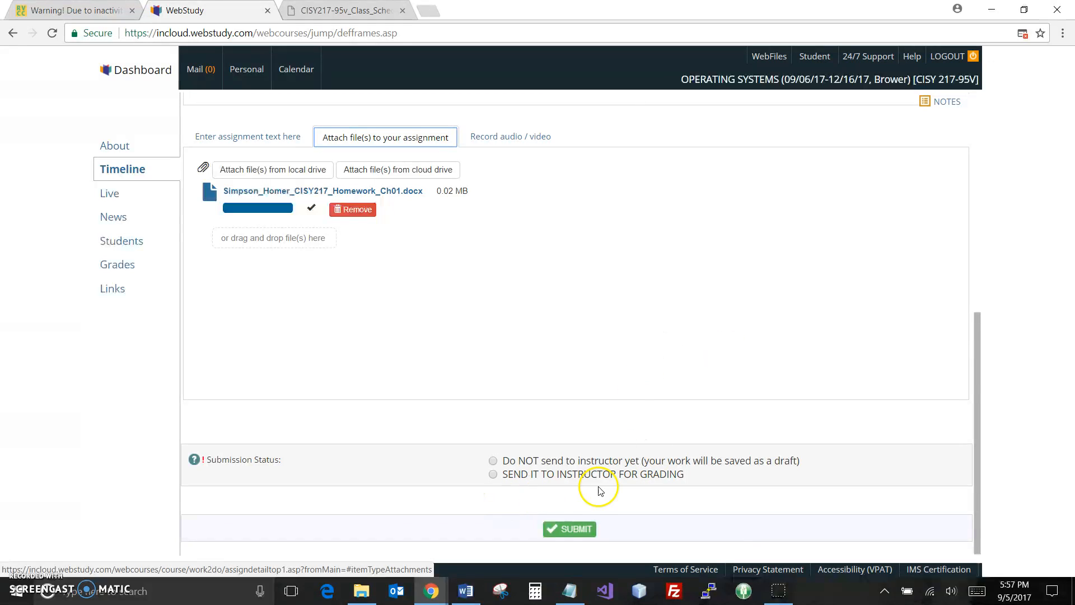
click(493, 475)
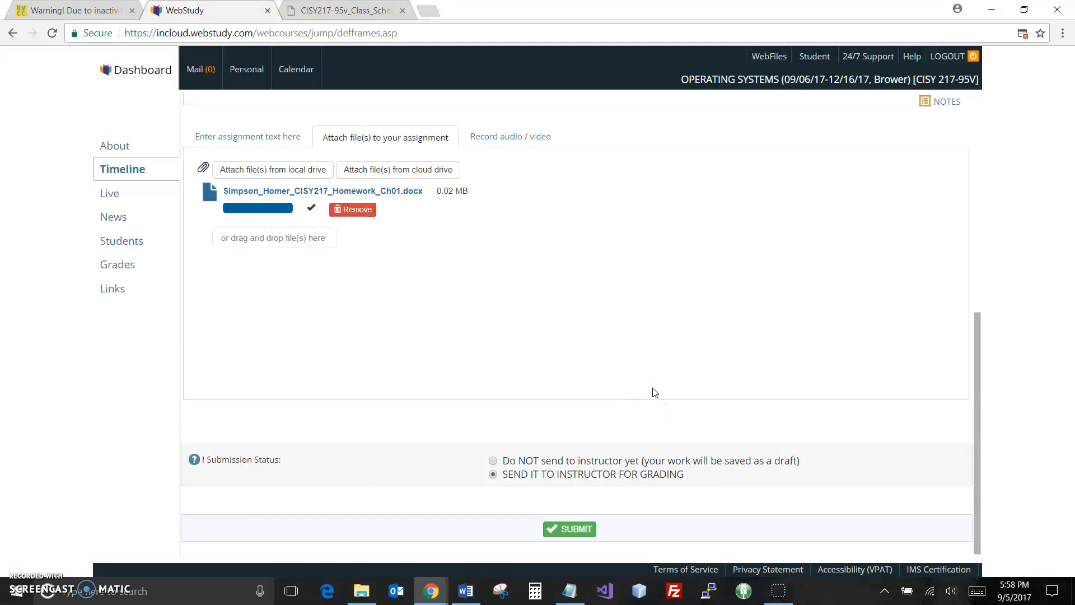
- Return to the course Timeline and look over the session coursework under Week 2 - Assignments Due 9/19
click(122, 169)
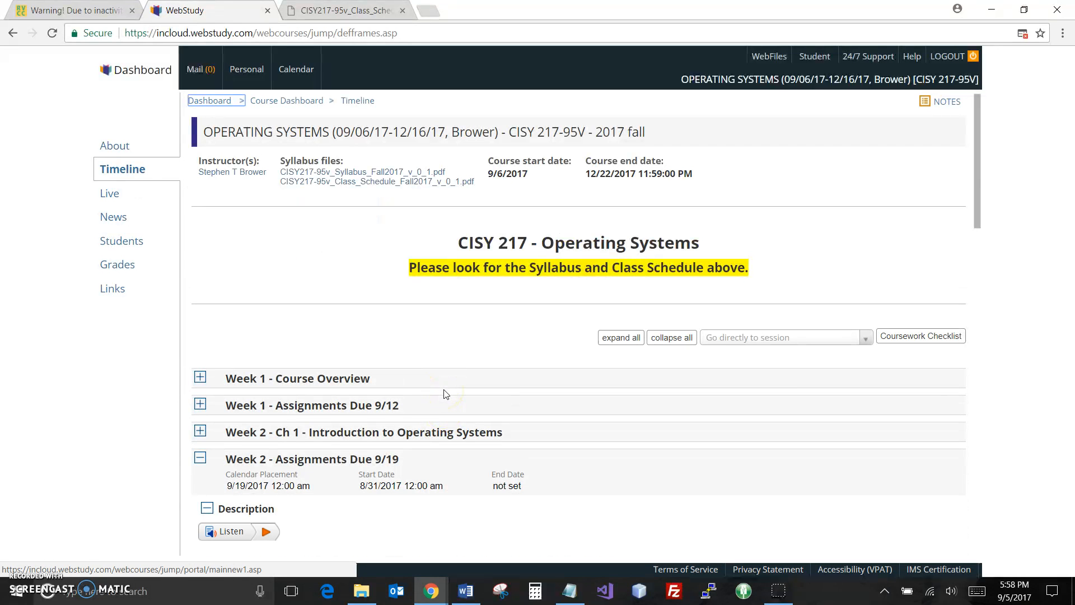
scroll(396, 476, down, 1)
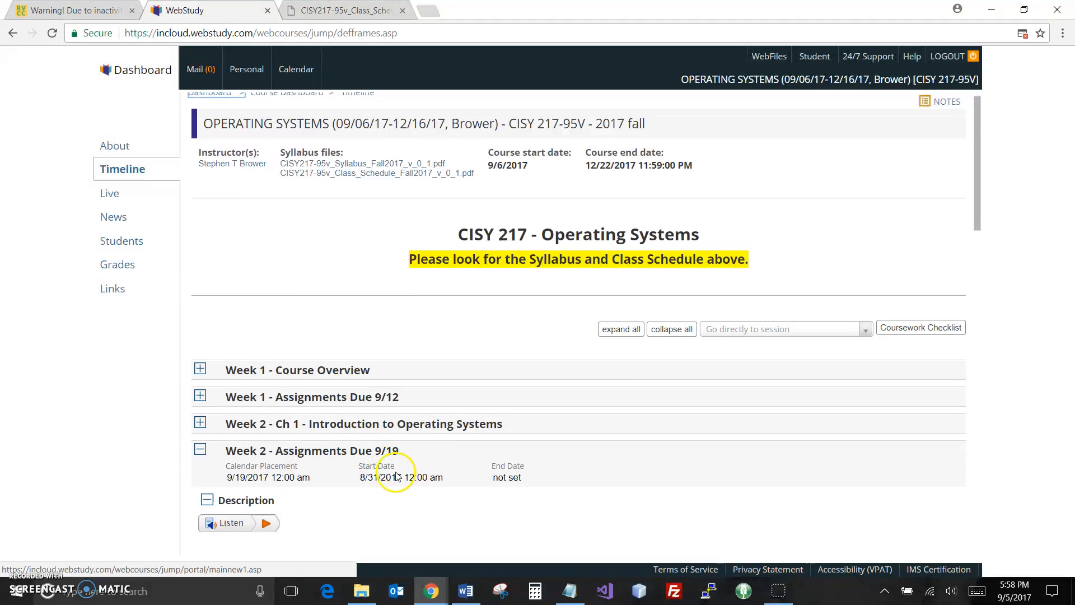
scroll(369, 425, down, 3)
scroll(442, 415, down, 1)
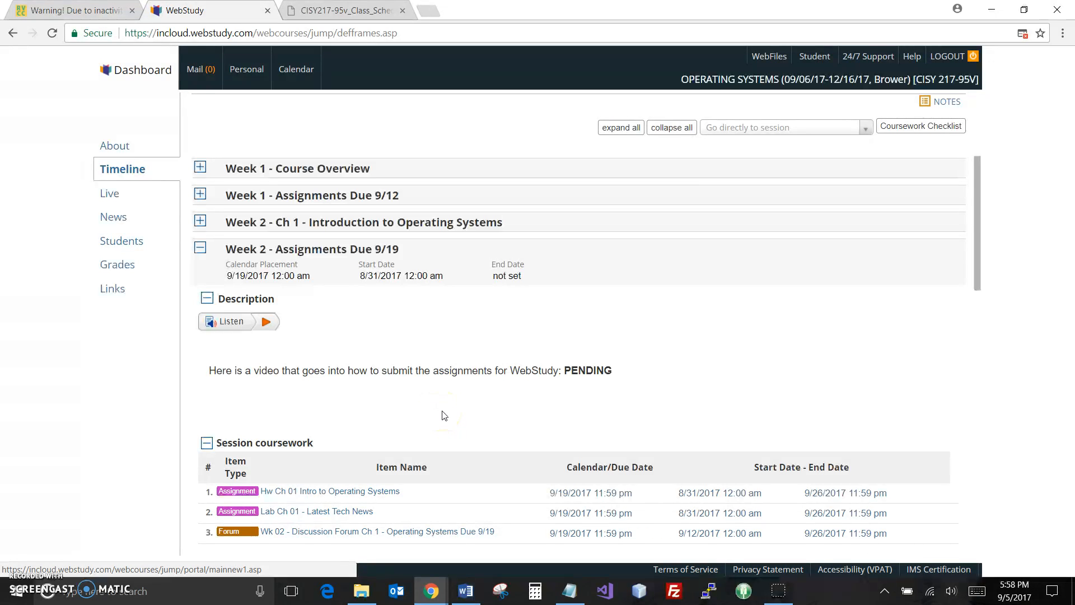
click(133, 274)
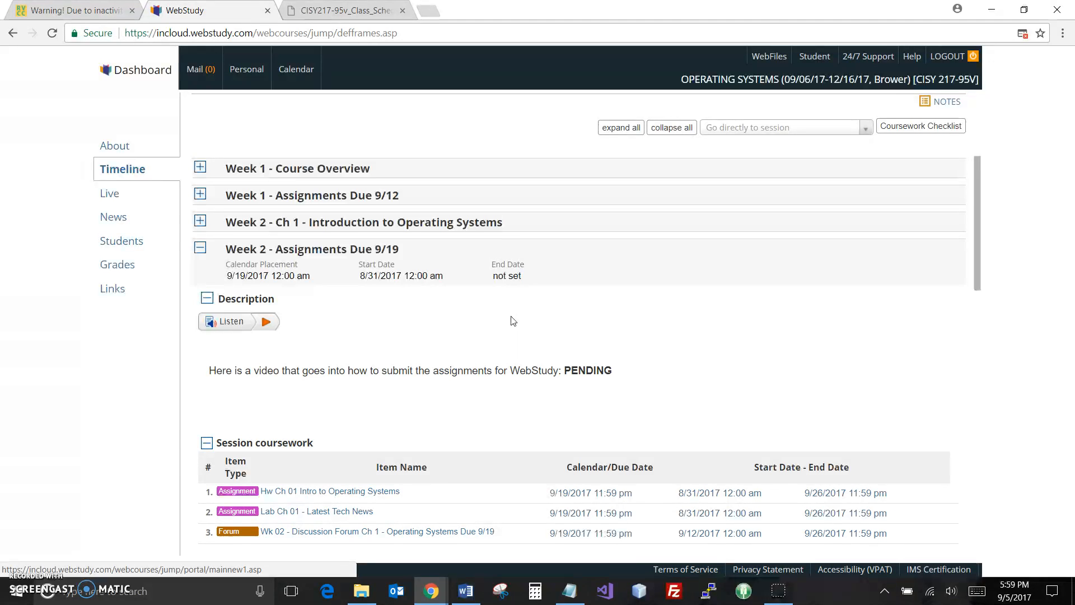
- Reopen the Hw Ch 01 Intro to Operating Systems assignment, show its attached file, and set its status to SEND IT TO INSTRUCTOR FOR GRADING
click(383, 493)
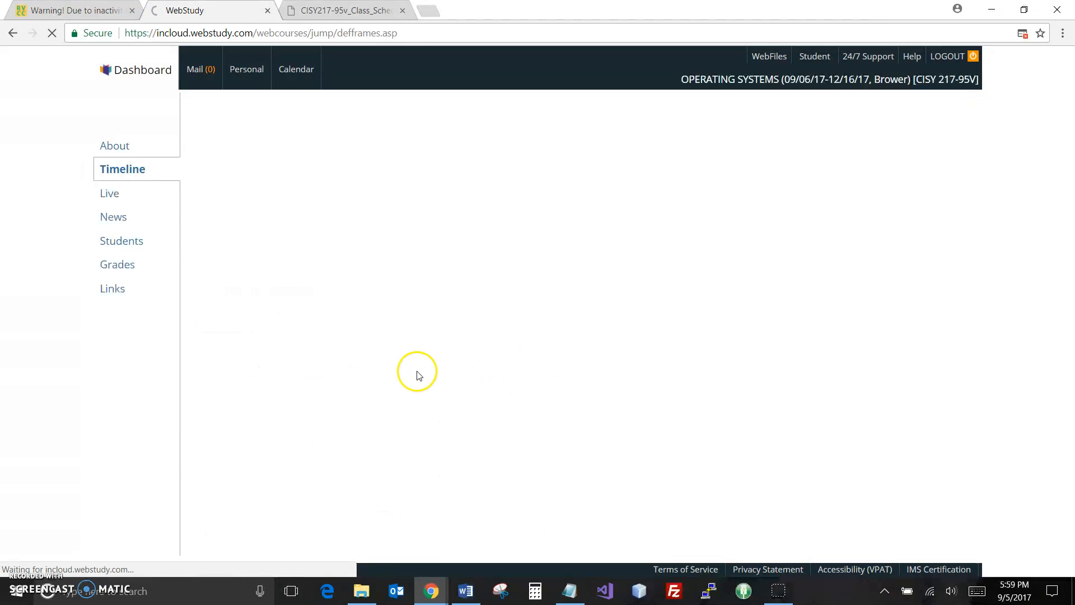
scroll(431, 412, down, 3)
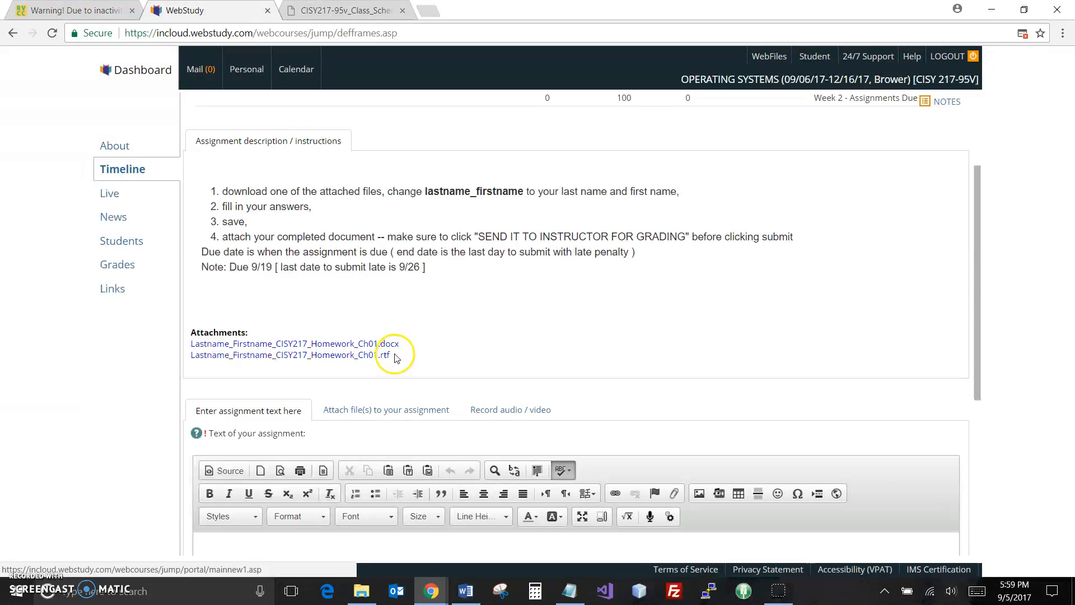
click(430, 409)
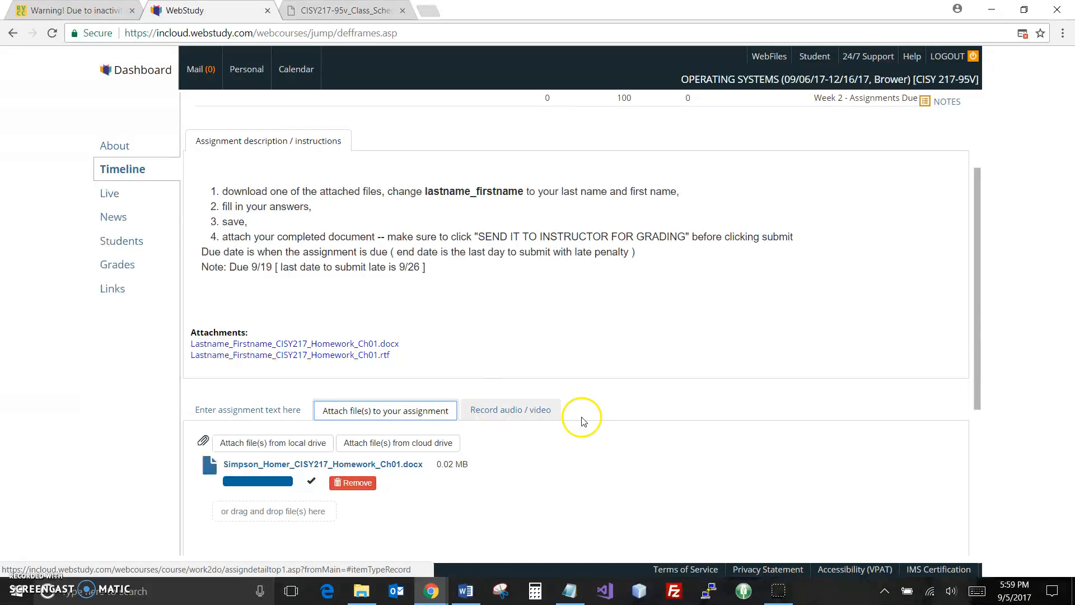
scroll(463, 402, down, 3)
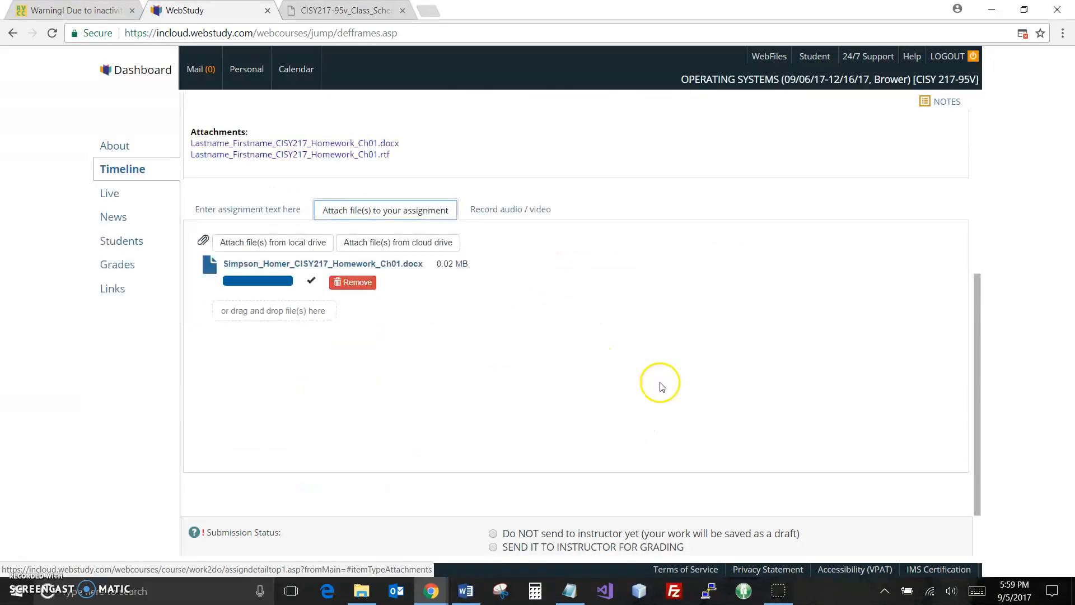
click(494, 537)
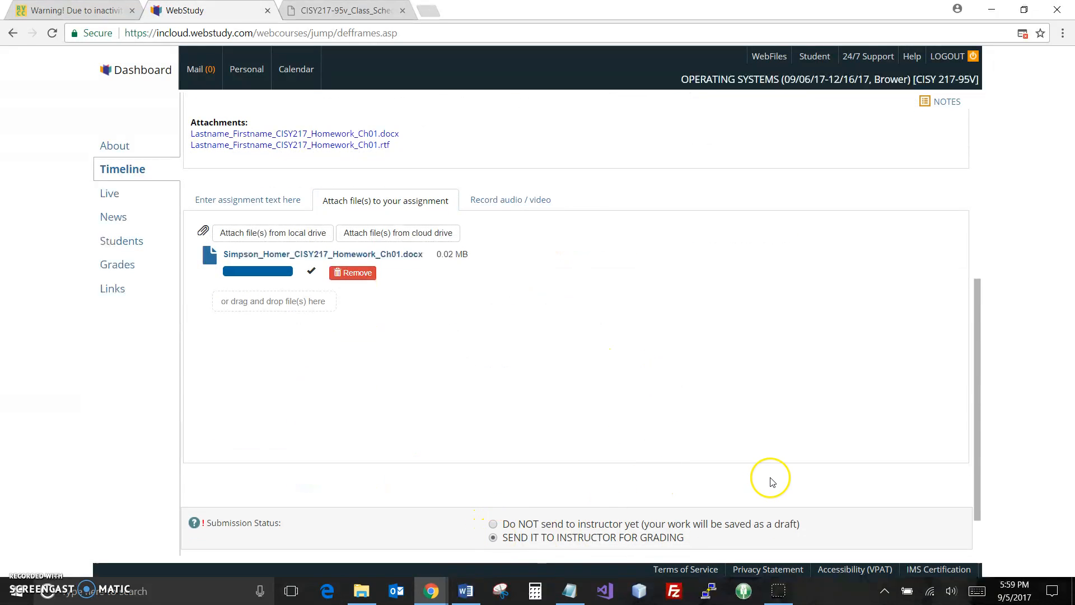
- Review the assignment's status and instructions, then return to the Timeline and view the Week 2 coursework list
scroll(768, 473, down, 1)
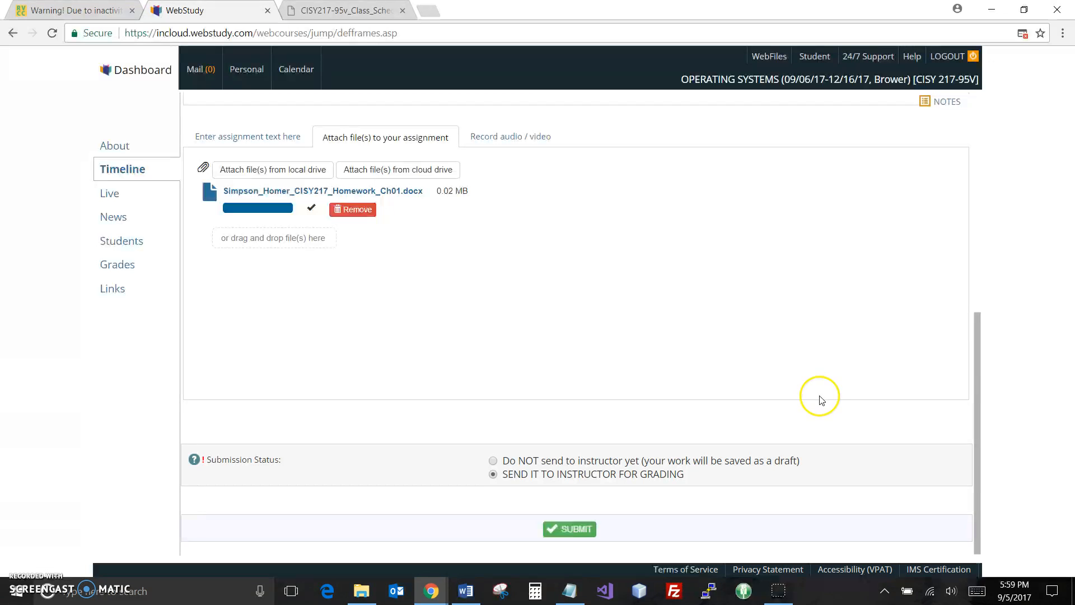
scroll(822, 399, up, 5)
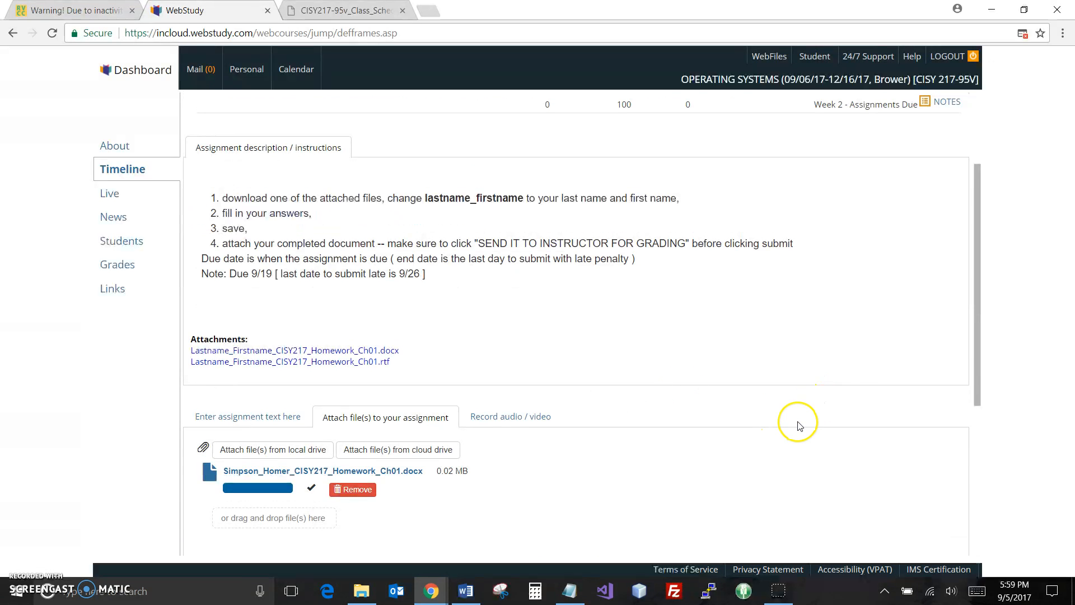
scroll(799, 425, up, 2)
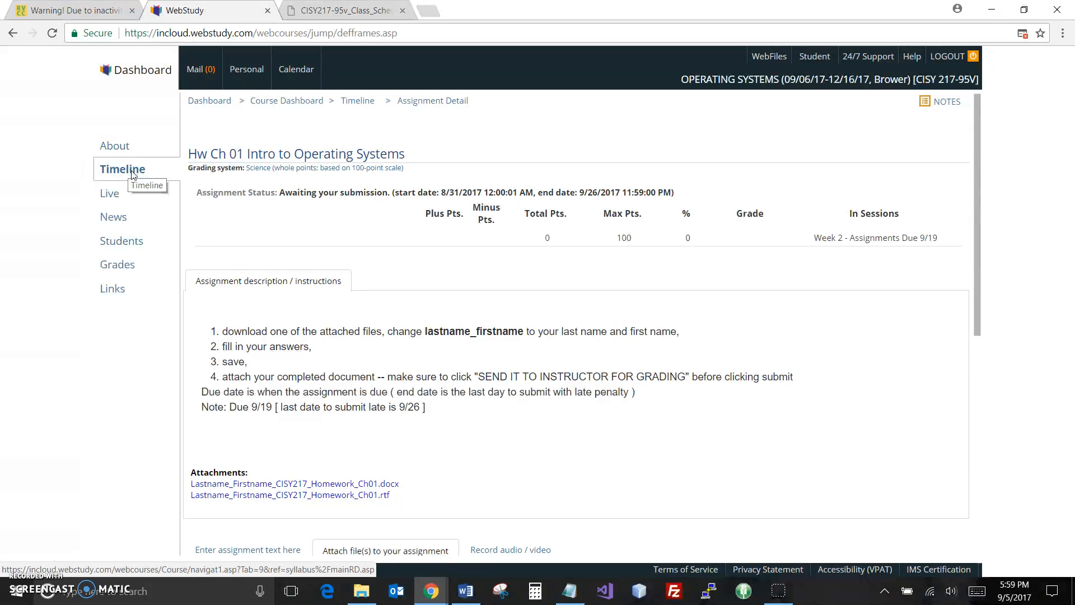
scroll(627, 409, down, 6)
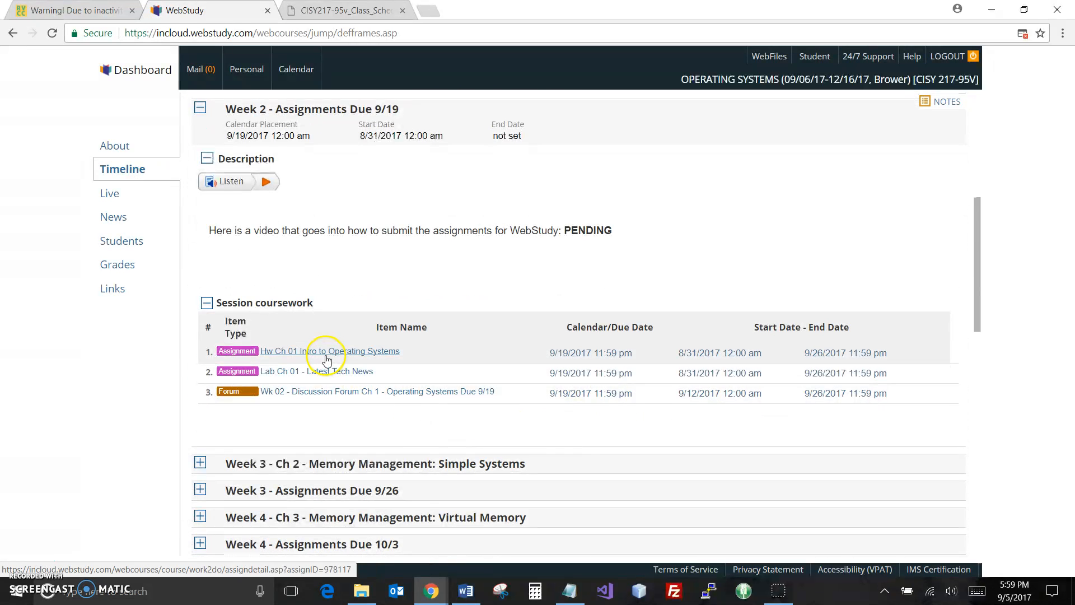